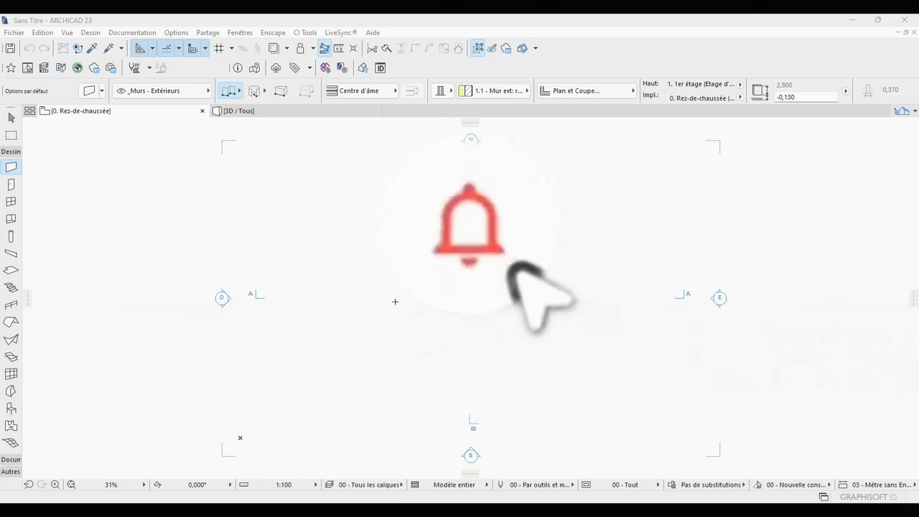
{"action": "middle_click_drag", "start_coordinate": [424, 271], "coordinate": [450, 341]}
{"action": "scroll", "coordinate": [474, 359], "scroll_direction": "down", "scroll_amount": 1}
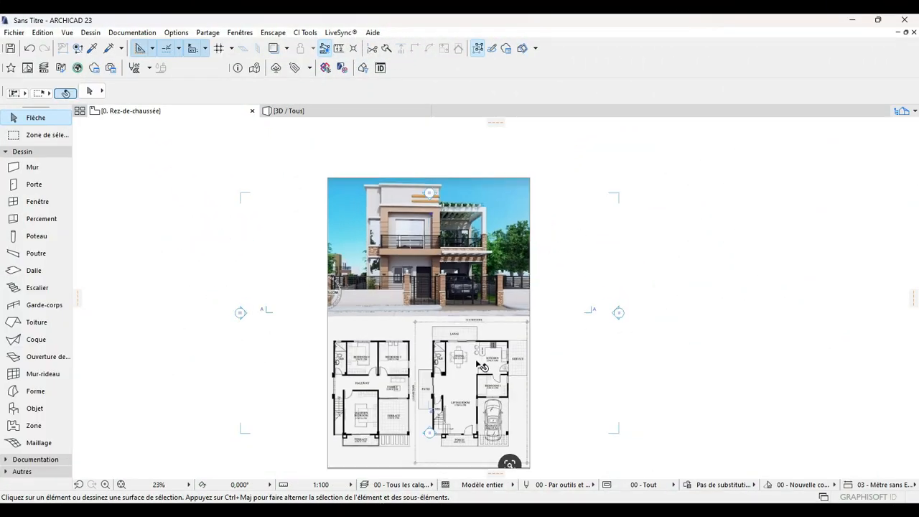
{"action": "scroll", "coordinate": [456, 299], "scroll_direction": "down", "scroll_amount": 1}
{"action": "middle_click_drag", "start_coordinate": [456, 298], "coordinate": [492, 295]}
{"action": "scroll", "coordinate": [467, 334], "scroll_direction": "up", "scroll_amount": 4}
{"action": "scroll", "coordinate": [491, 333], "scroll_direction": "down", "scroll_amount": 2}
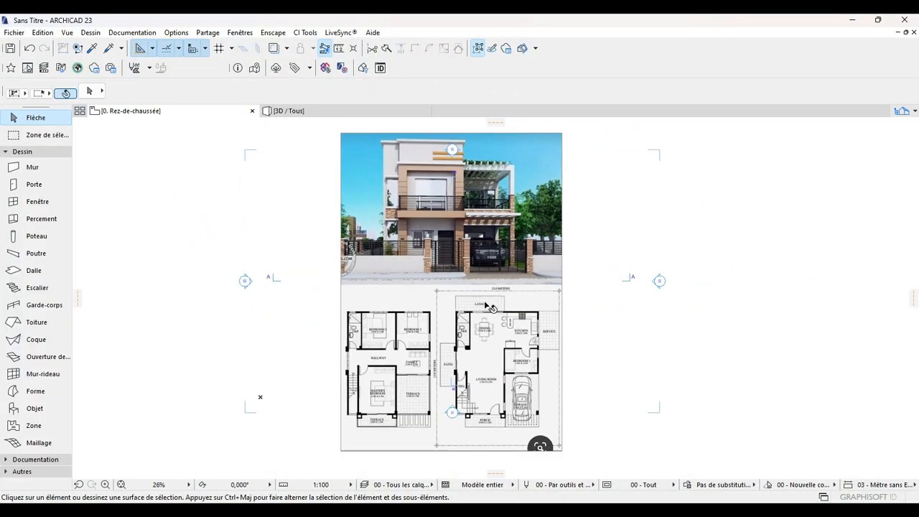
- Save the project as an ARCHICAD project file named TUTO AZ in the tuto folder
{"action": "left_click", "coordinate": [14, 33]}
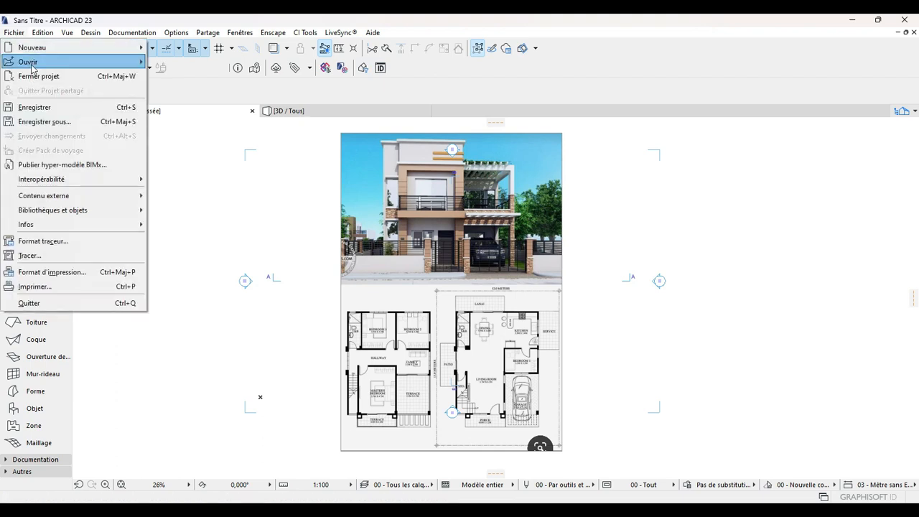
{"action": "left_click", "coordinate": [34, 107]}
{"action": "left_click", "coordinate": [318, 176]}
{"action": "double_click", "coordinate": [365, 263]}
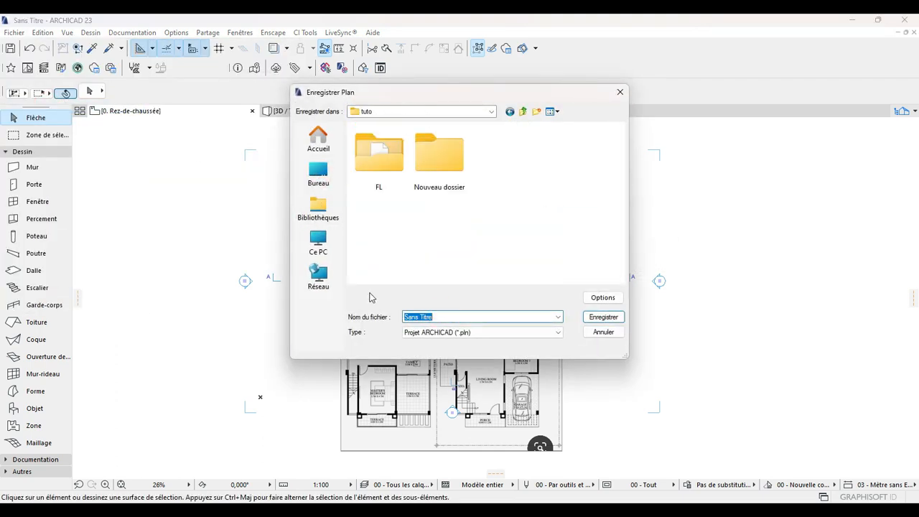
{"action": "type", "text": "TUTO AX IMPORT"}
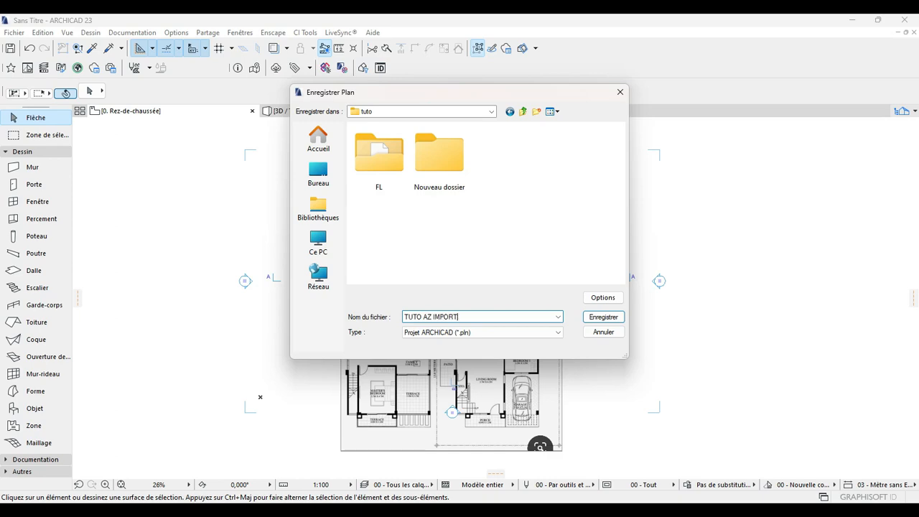
{"action": "key", "text": "BackSpace"}
{"action": "key", "text": "BackSpace"}
{"action": "key", "text": "BackSpace"}
{"action": "key", "text": "BackSpace"}
{"action": "key", "text": "BackSpace"}
{"action": "key", "text": "BackSpace"}
{"action": "left_click", "coordinate": [604, 317]}
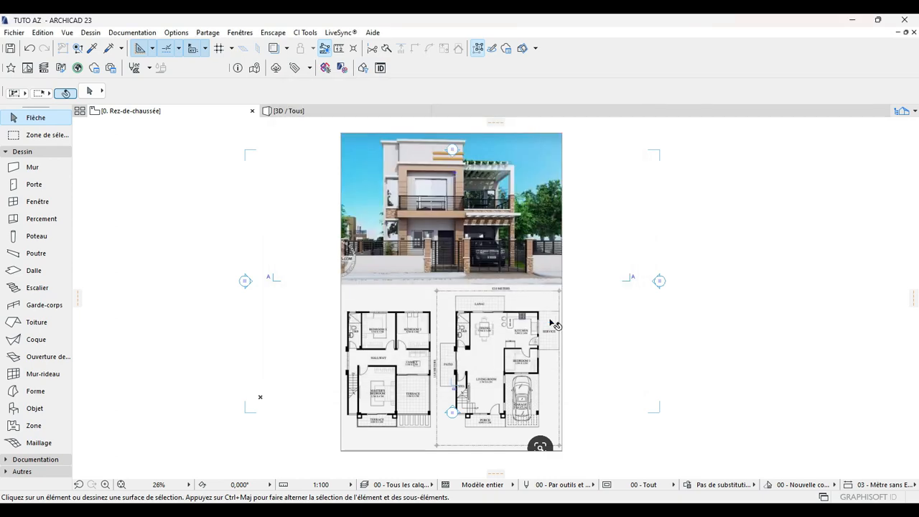
{"action": "scroll", "coordinate": [410, 277], "scroll_direction": "down", "scroll_amount": 2}
{"action": "scroll", "coordinate": [470, 285], "scroll_direction": "up", "scroll_amount": 4}
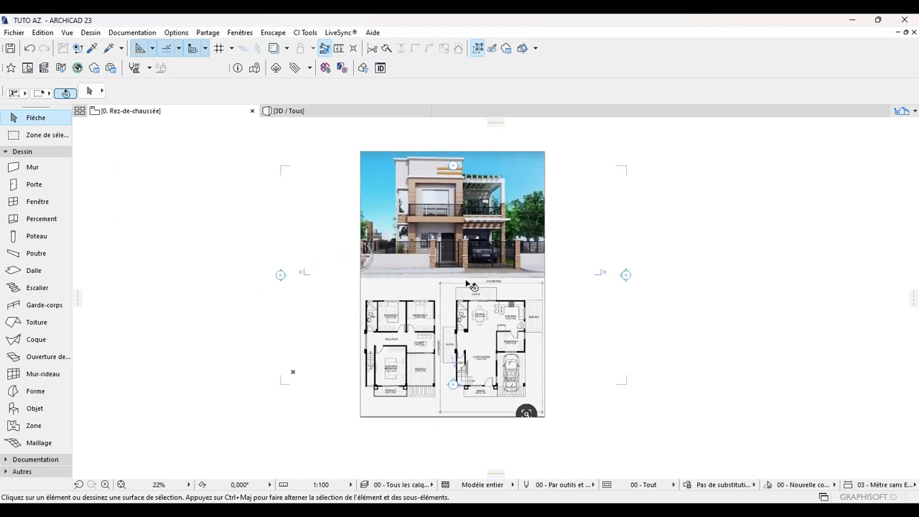
{"action": "scroll", "coordinate": [423, 309], "scroll_direction": "down", "scroll_amount": 4}
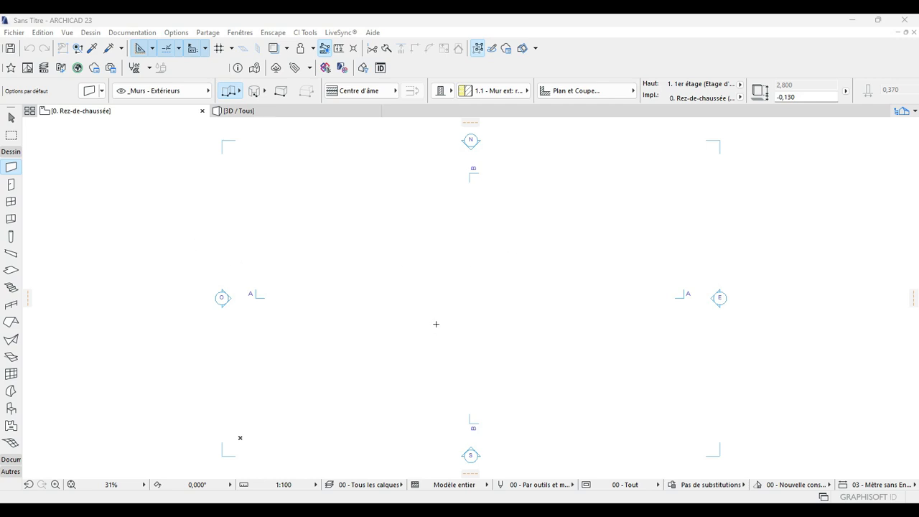
- Collapse the Dessin tool group and widen the toolbox to show the tool names
{"action": "left_click", "coordinate": [9, 152]}
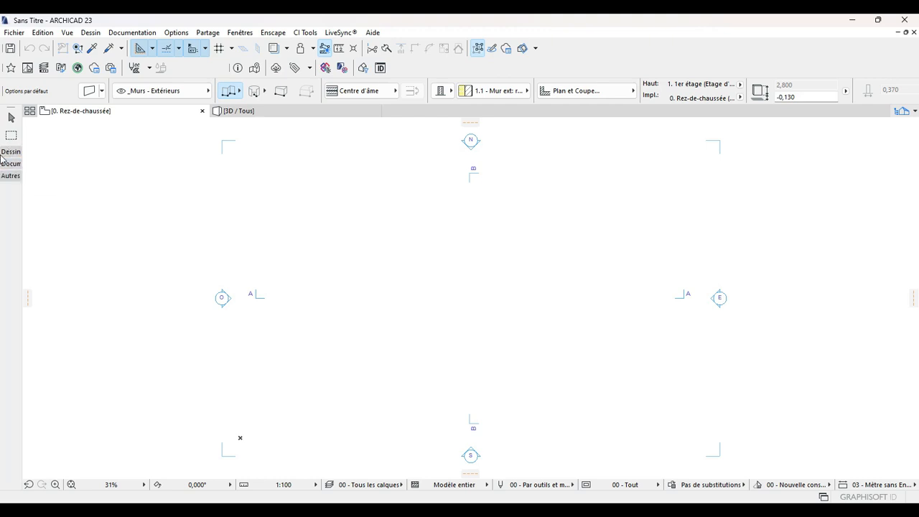
{"action": "left_click_drag", "start_coordinate": [22, 211], "coordinate": [72, 214]}
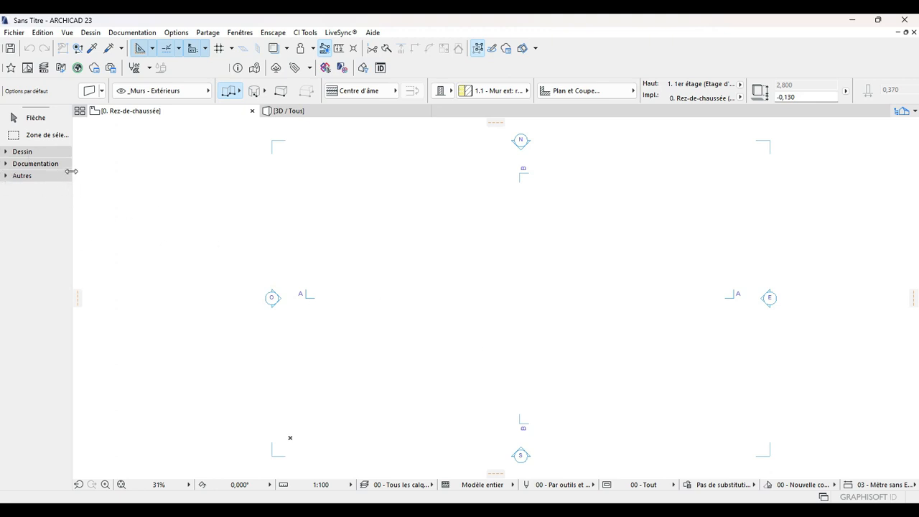
- Examine the tools in the Autres, Dessin and Documentation groups, leaving only the Dessin group expanded
{"action": "left_click", "coordinate": [5, 176]}
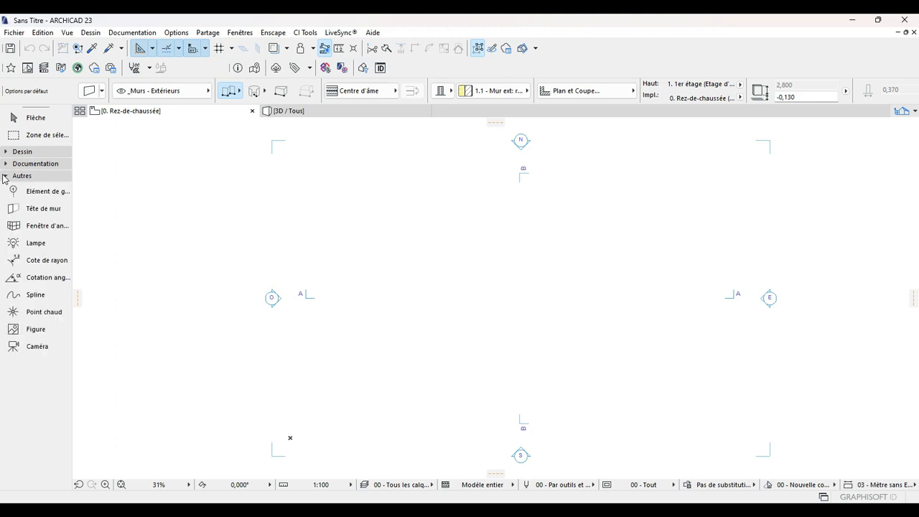
{"action": "left_click", "coordinate": [5, 176]}
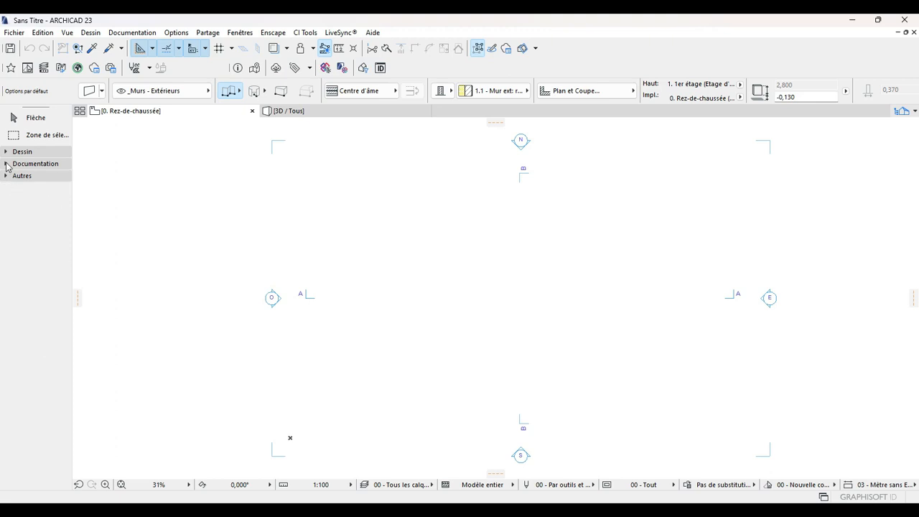
{"action": "left_click", "coordinate": [5, 152]}
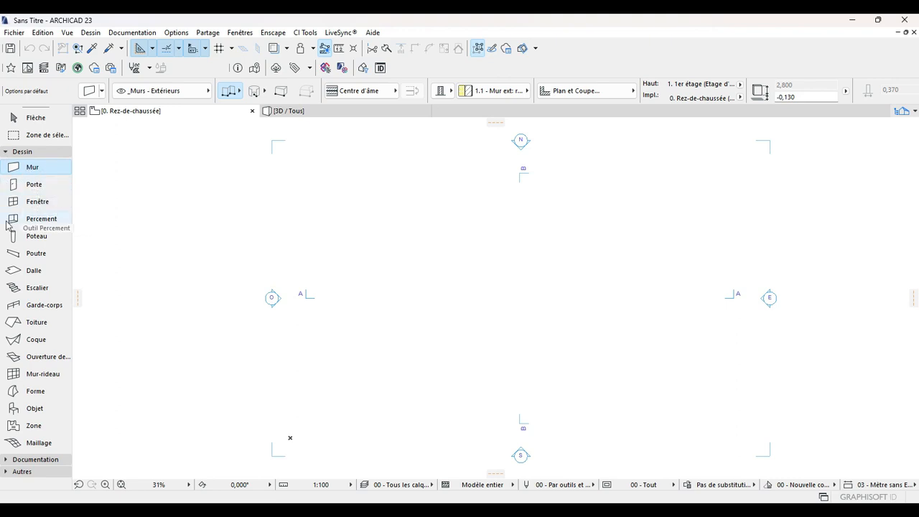
{"action": "left_click", "coordinate": [7, 152]}
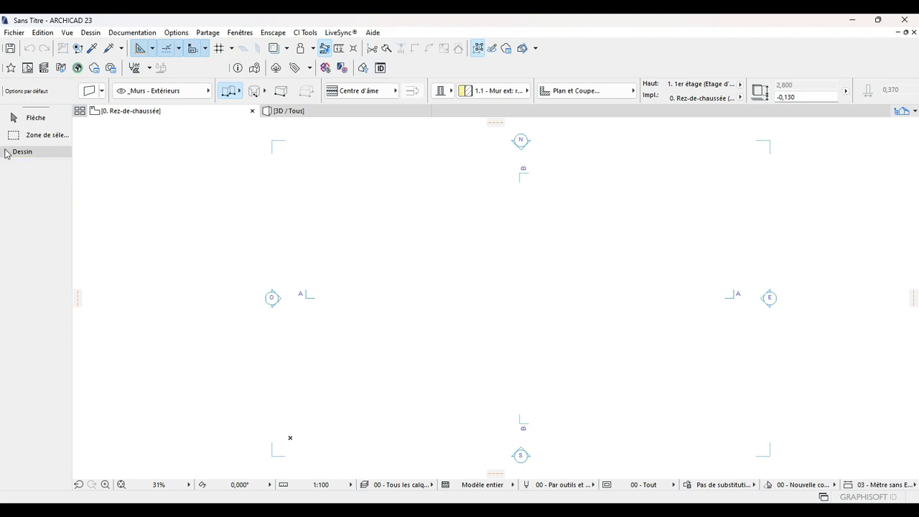
{"action": "left_click", "coordinate": [9, 164]}
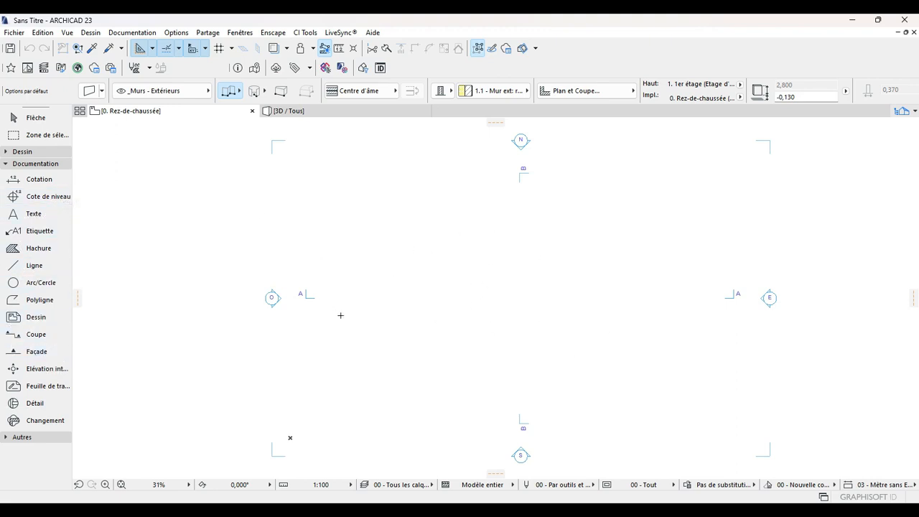
{"action": "left_click", "coordinate": [6, 164]}
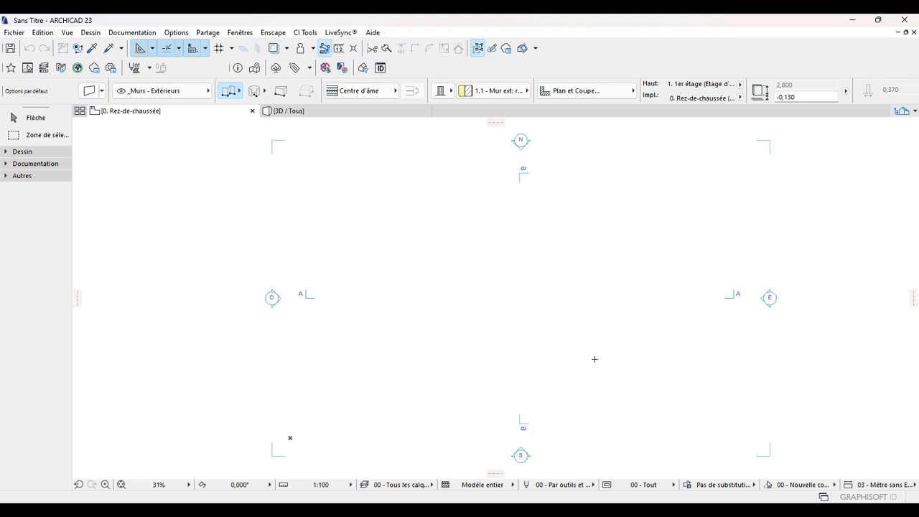
{"action": "left_click", "coordinate": [9, 152]}
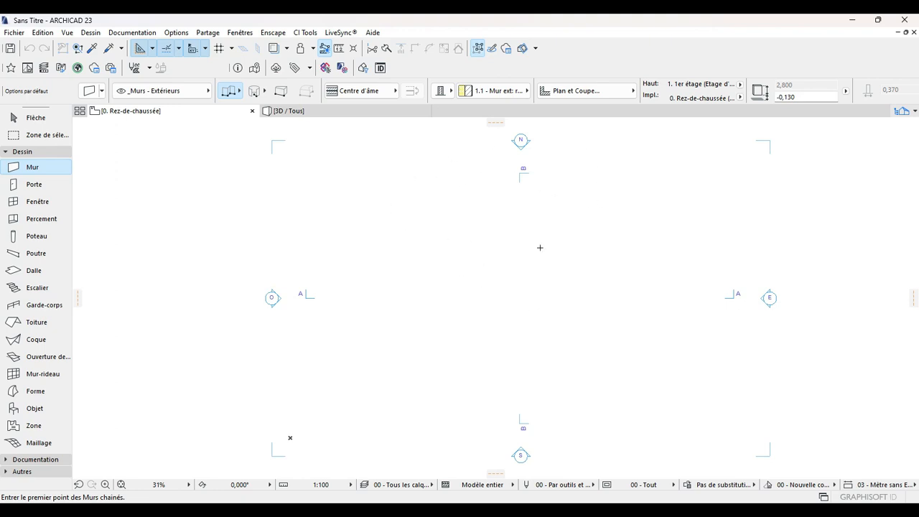
{"action": "scroll", "coordinate": [538, 250], "scroll_direction": "down", "scroll_amount": 2}
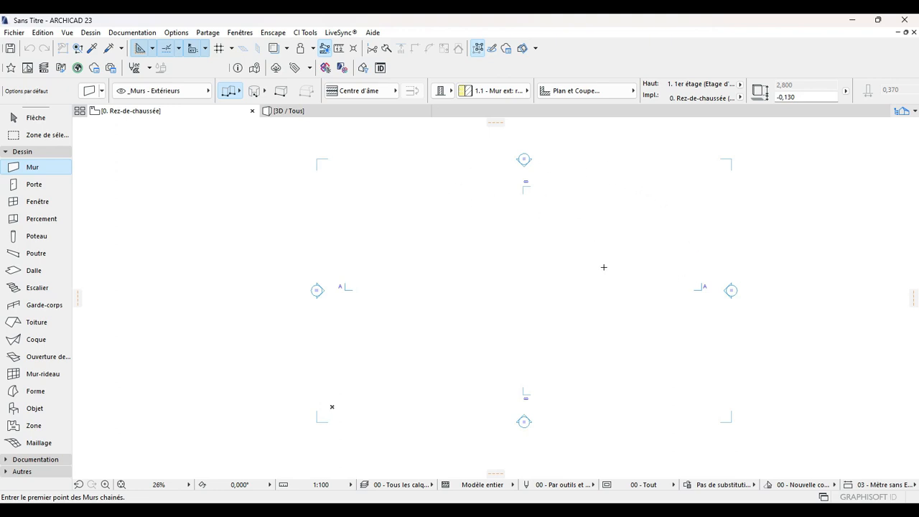
{"action": "scroll", "coordinate": [604, 267], "scroll_direction": "up", "scroll_amount": 2}
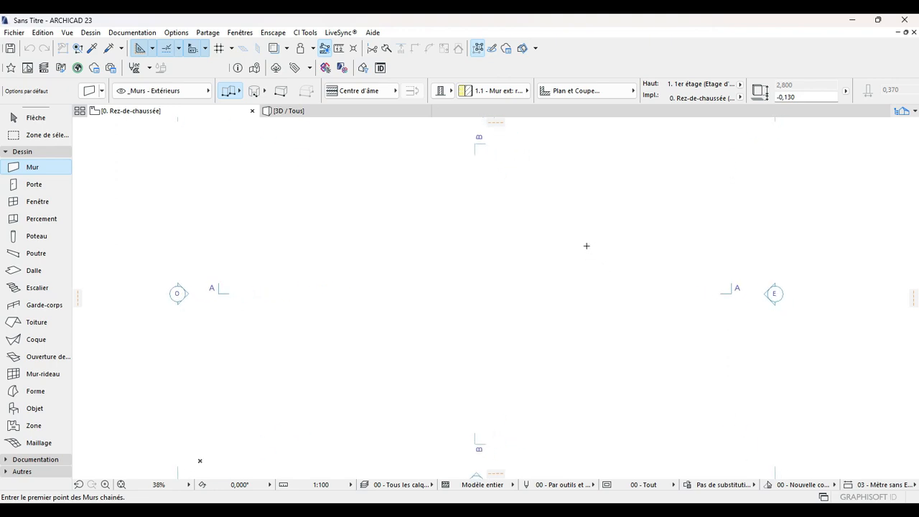
{"action": "scroll", "coordinate": [627, 293], "scroll_direction": "down", "scroll_amount": 2}
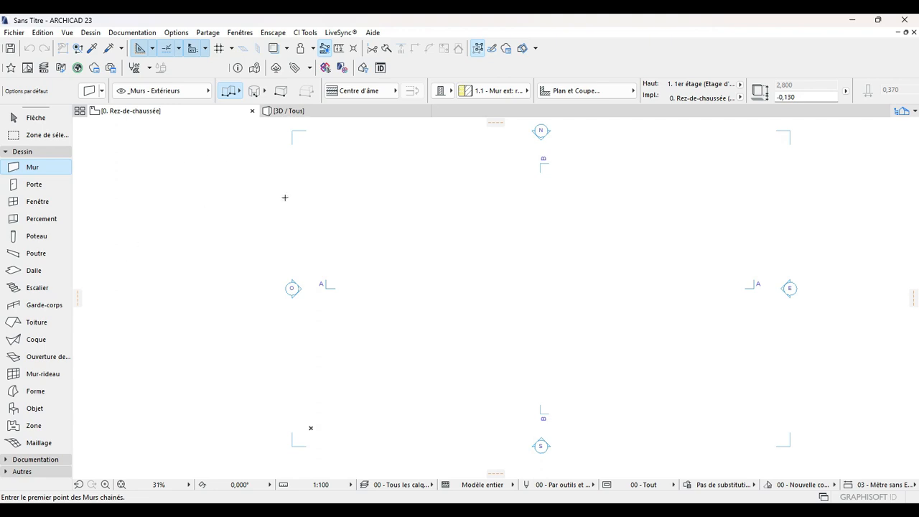
{"action": "scroll", "coordinate": [635, 302], "scroll_direction": "up", "scroll_amount": 2}
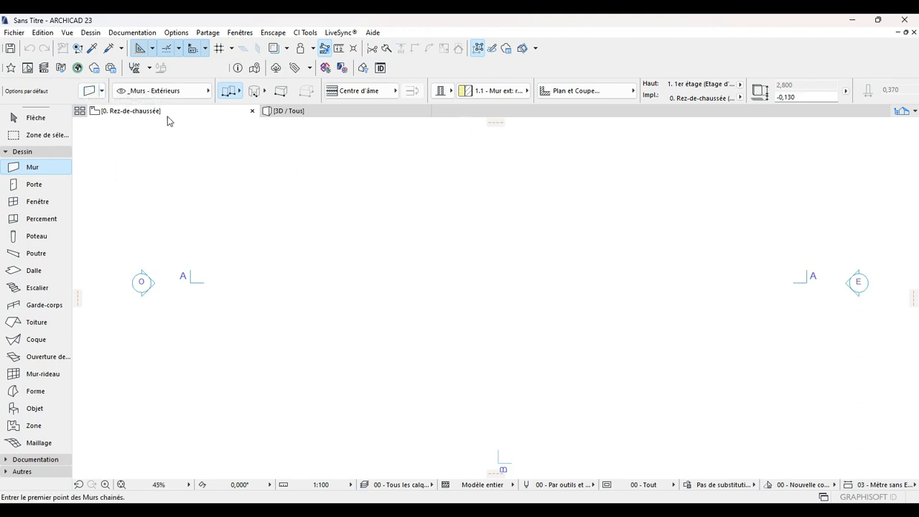
- Set the project's working length unit to centimètre
{"action": "left_click", "coordinate": [177, 33]}
{"action": "mouse_move", "coordinate": [303, 172]}
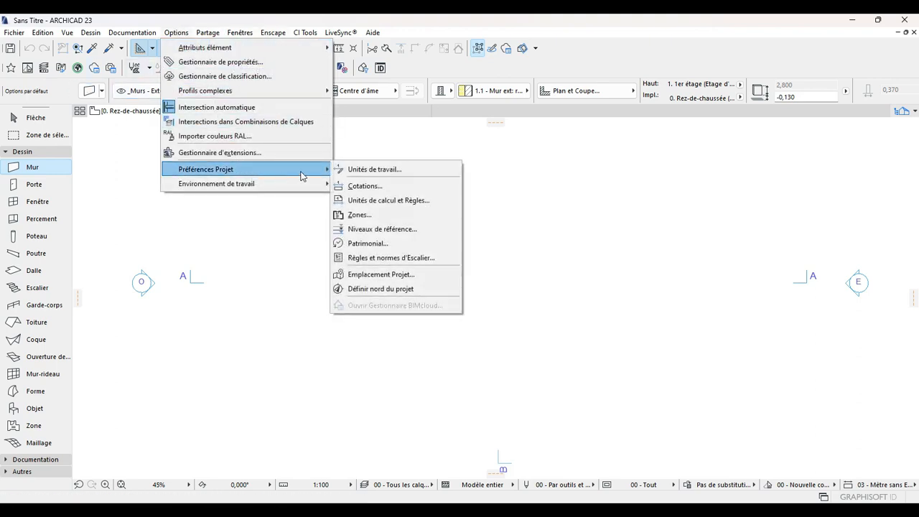
{"action": "left_click", "coordinate": [388, 170]}
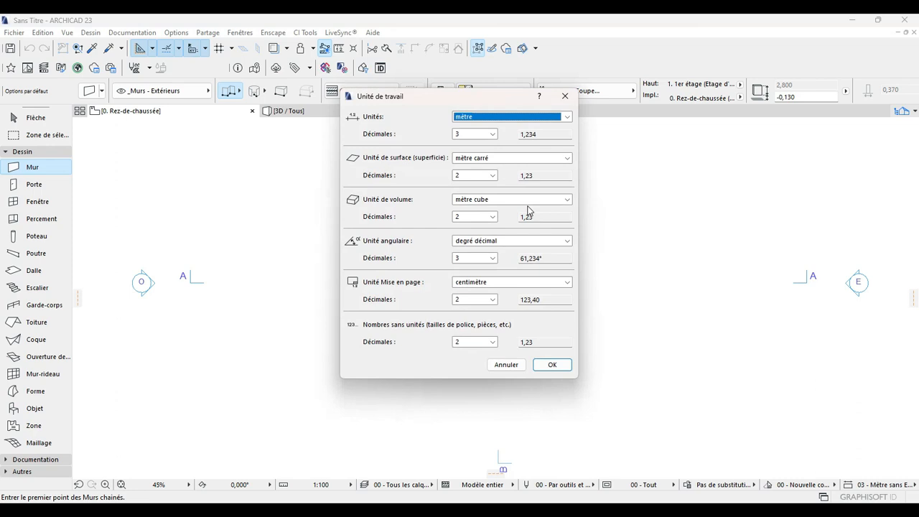
{"action": "left_click", "coordinate": [567, 117]}
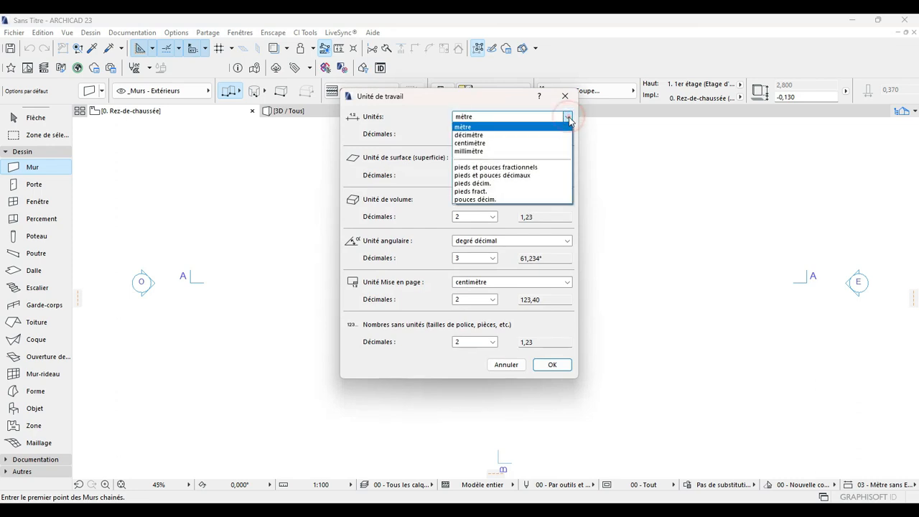
{"action": "left_click", "coordinate": [508, 144]}
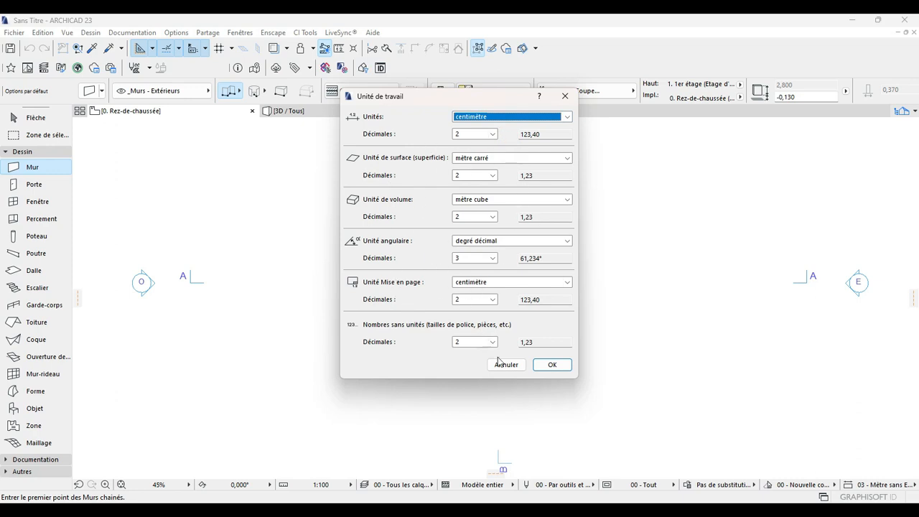
{"action": "left_click", "coordinate": [553, 366]}
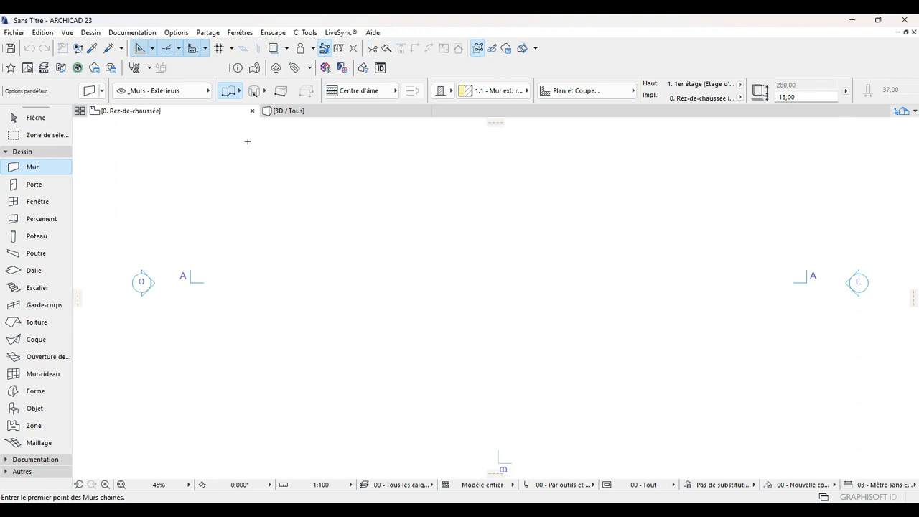
{"action": "left_click", "coordinate": [91, 33]}
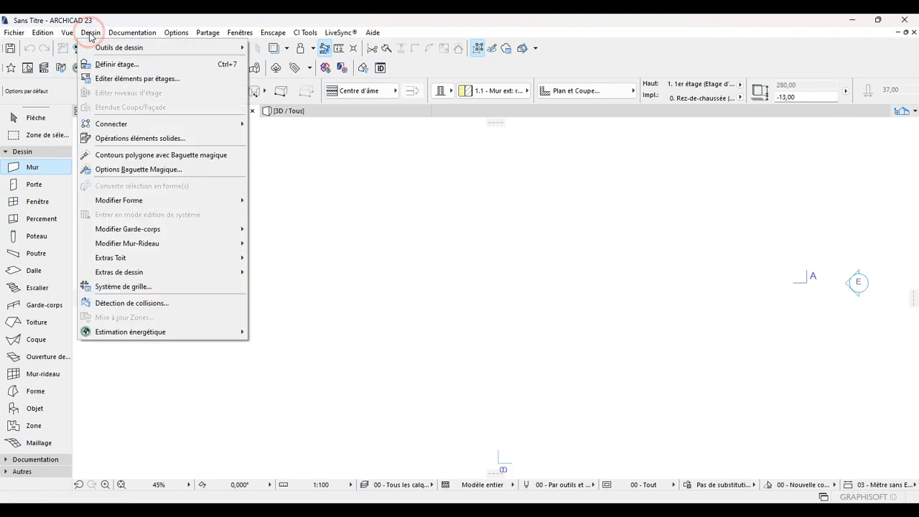
{"action": "left_click", "coordinate": [116, 64]}
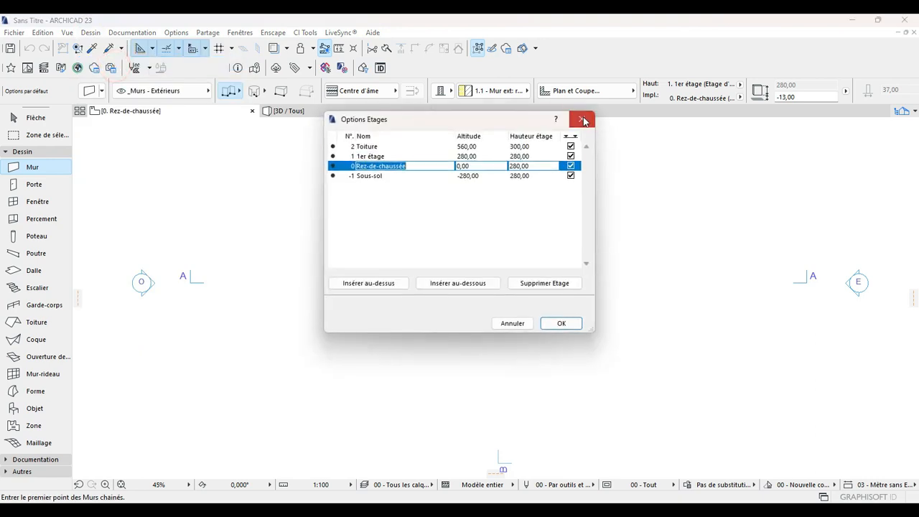
{"action": "left_click", "coordinate": [583, 120]}
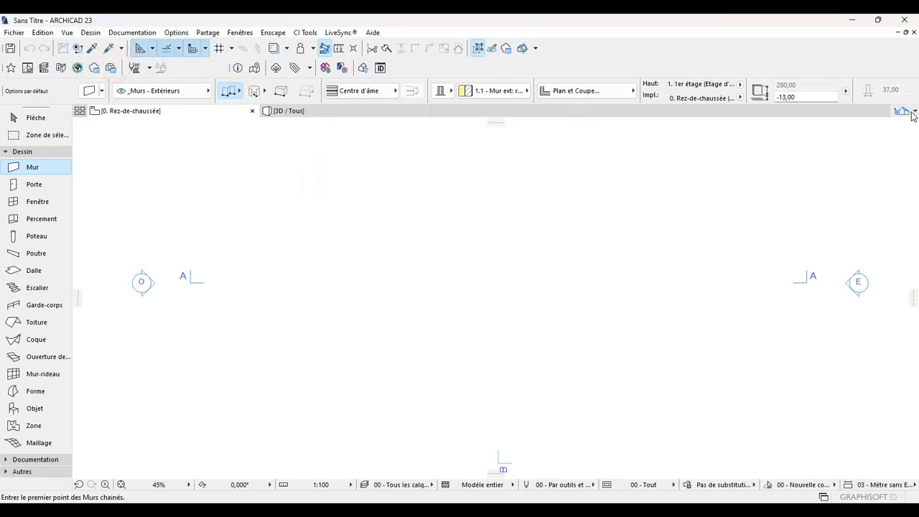
- Open the story settings from the Rez-de-chaussée story and turn off the level-line display for Sous-sol
{"action": "left_click", "coordinate": [907, 111]}
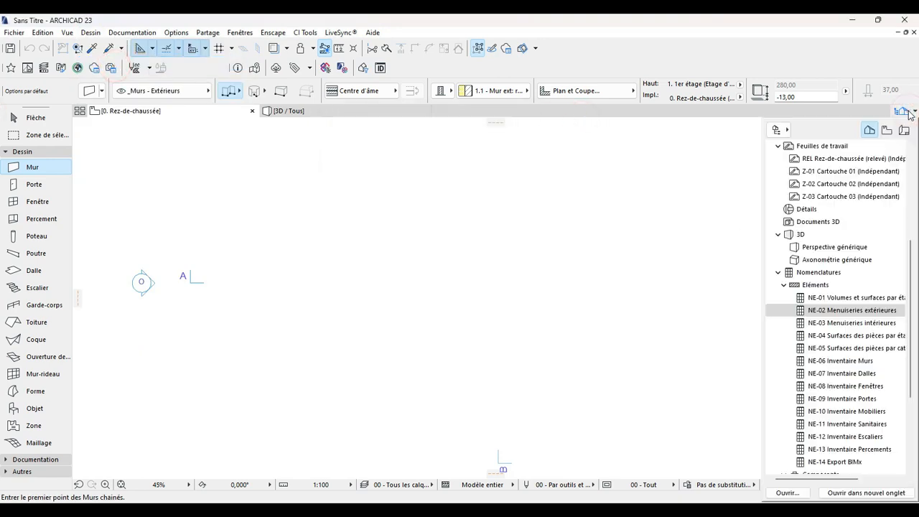
{"action": "scroll", "coordinate": [819, 199], "scroll_direction": "up", "scroll_amount": 5}
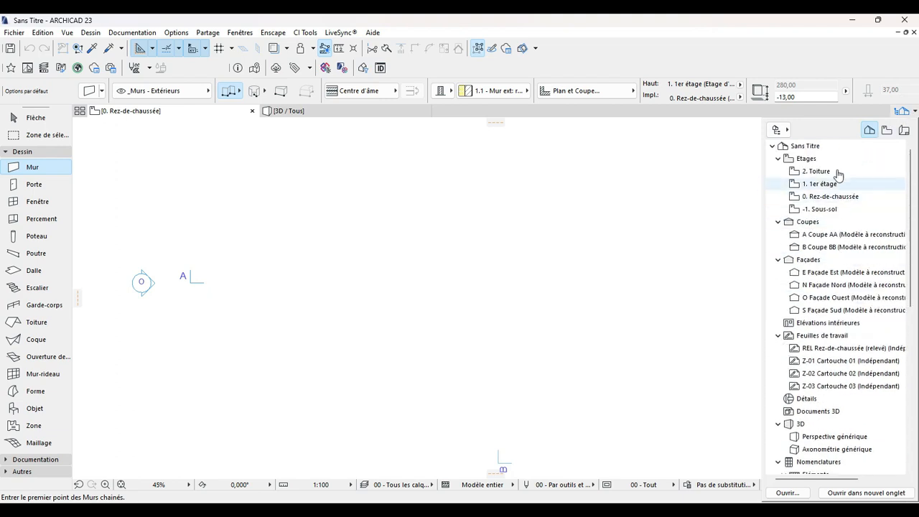
{"action": "right_click", "coordinate": [819, 202]}
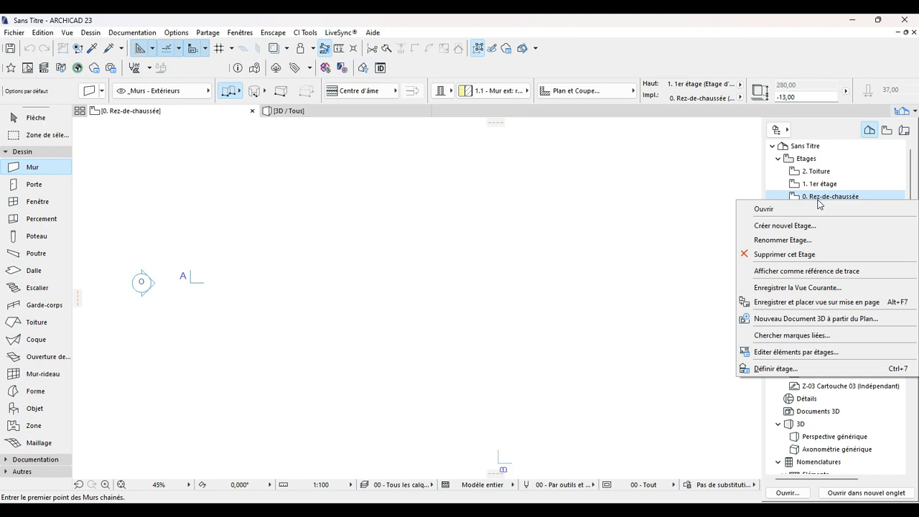
{"action": "left_click", "coordinate": [790, 369]}
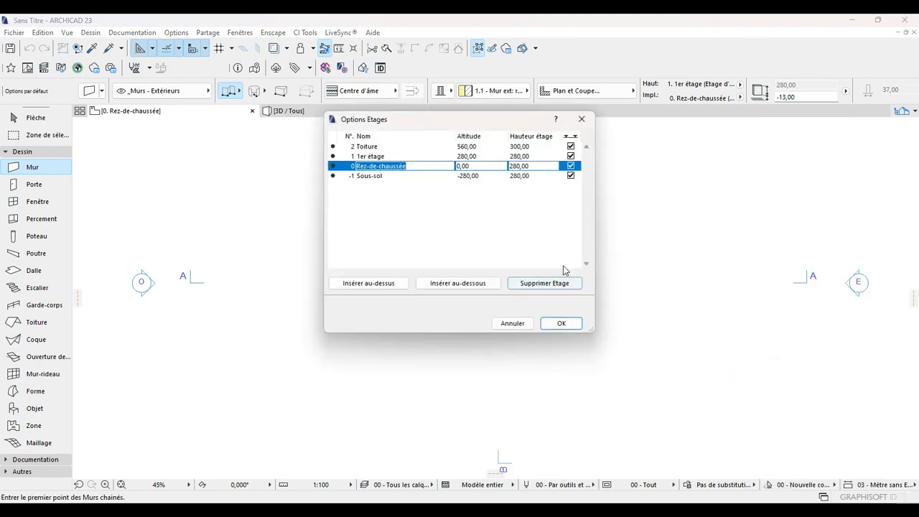
{"action": "left_click_drag", "start_coordinate": [421, 122], "coordinate": [380, 160]}
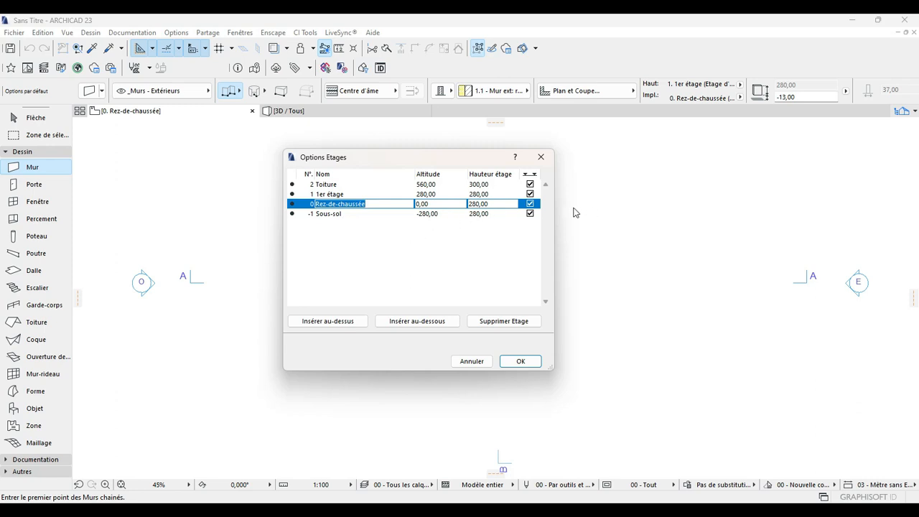
{"action": "left_click", "coordinate": [530, 213]}
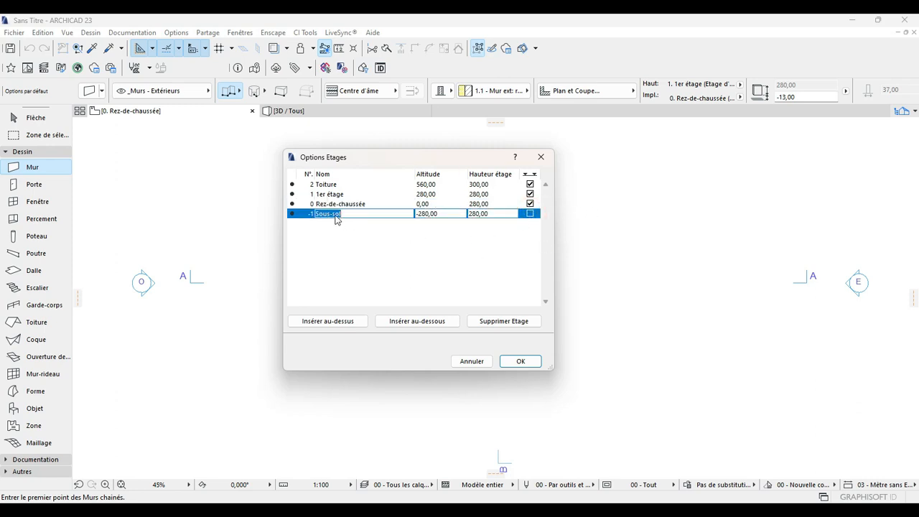
- Set the story height of Rez-de-chaussée to 320 and of 1er étage to 300
{"action": "left_click", "coordinate": [492, 204]}
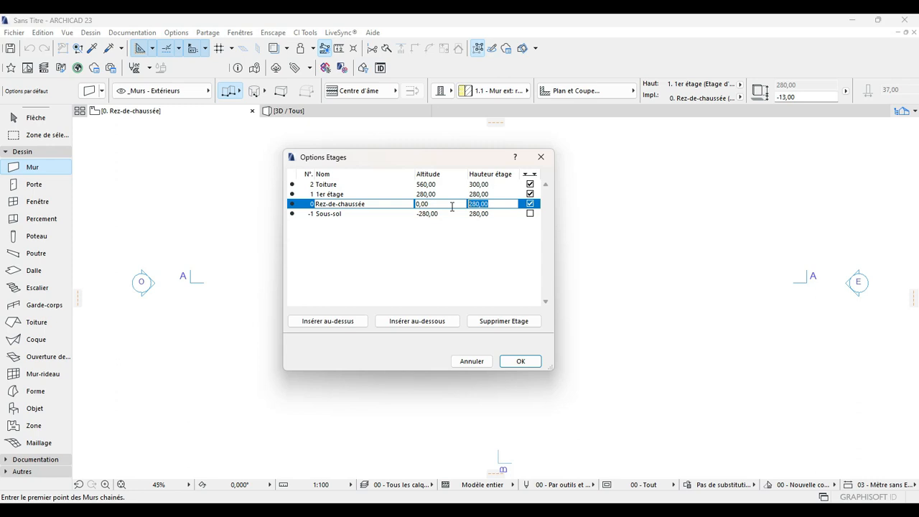
{"action": "type", "text": "329"}
{"action": "left_click", "coordinate": [498, 195]}
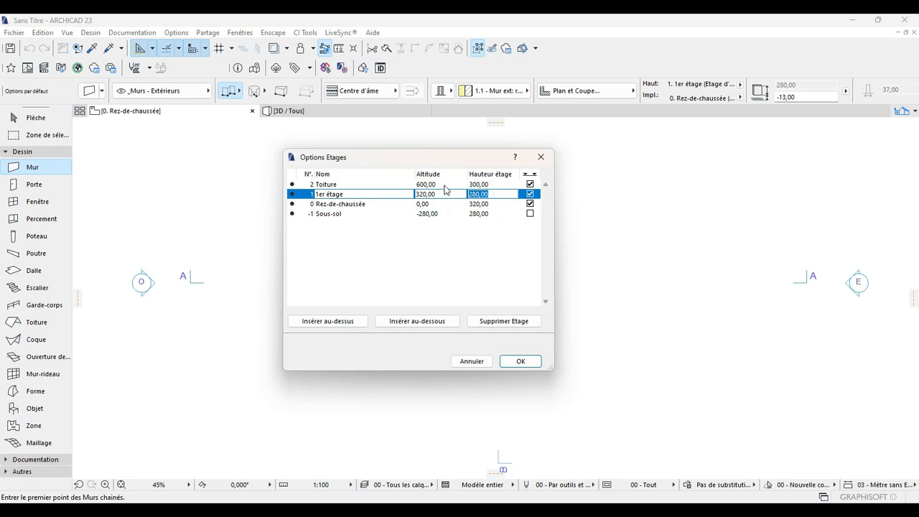
{"action": "type", "text": "300"}
- Rename story 2 as Terrasse, set its height to 160 and apply the story settings
{"action": "left_click", "coordinate": [329, 184]}
{"action": "double_click", "coordinate": [341, 185]}
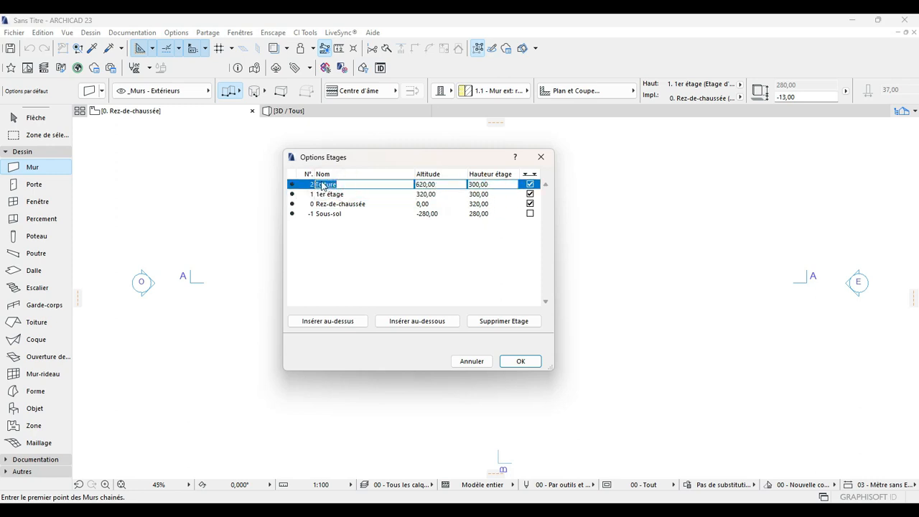
{"action": "type", "text": "Terrasse"}
{"action": "left_click", "coordinate": [494, 185]}
{"action": "type", "text": "16"}
{"action": "left_click", "coordinate": [428, 205]}
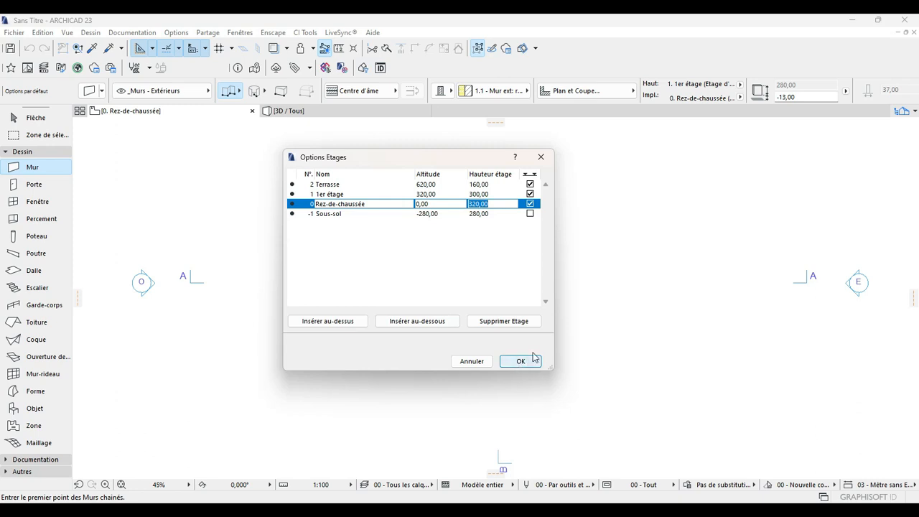
{"action": "left_click", "coordinate": [344, 185]}
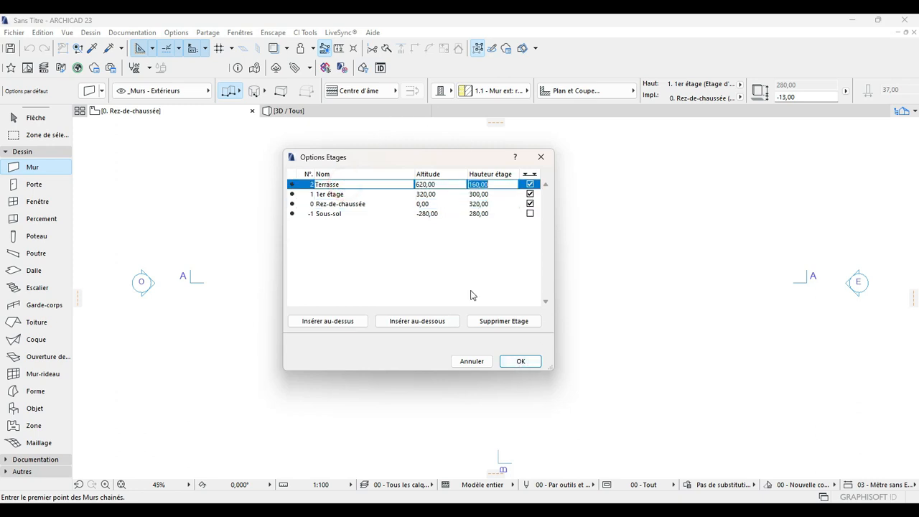
{"action": "left_click", "coordinate": [533, 362]}
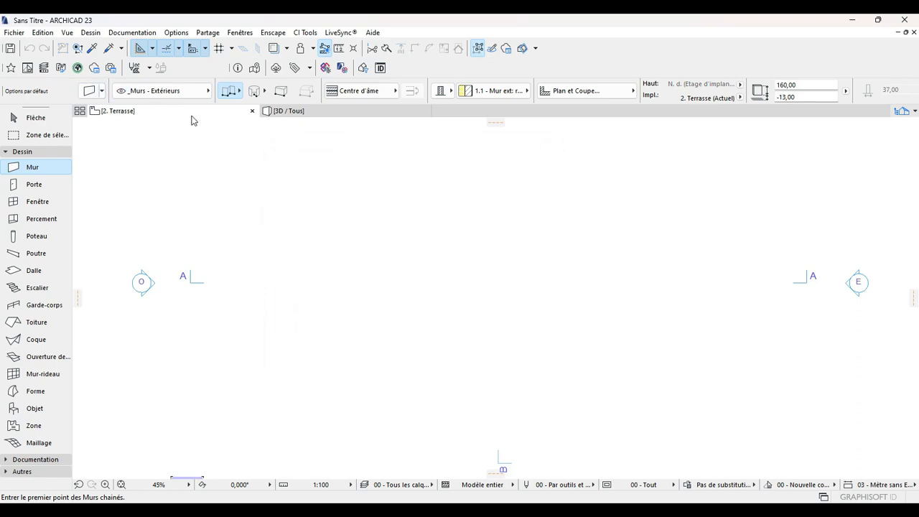
- Open the Rez-de-chaussée floor plan from the project's stories
{"action": "left_click", "coordinate": [902, 113]}
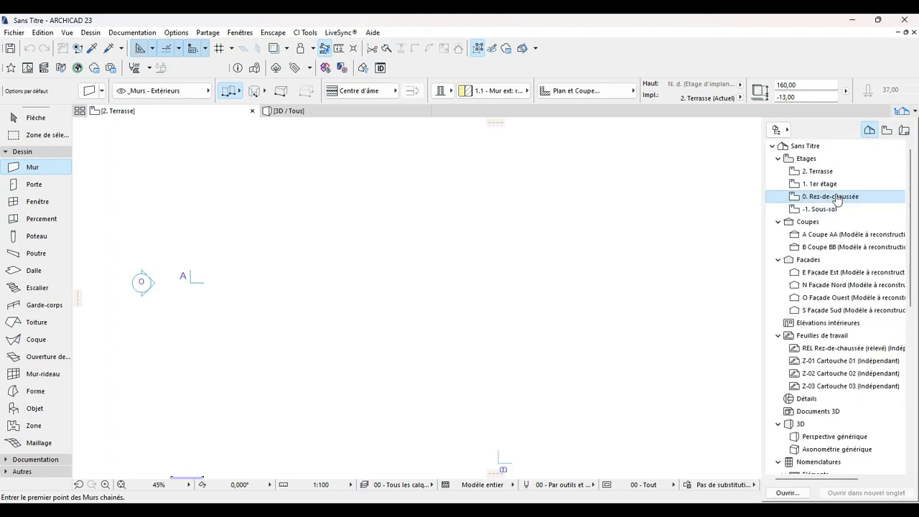
{"action": "double_click", "coordinate": [832, 200]}
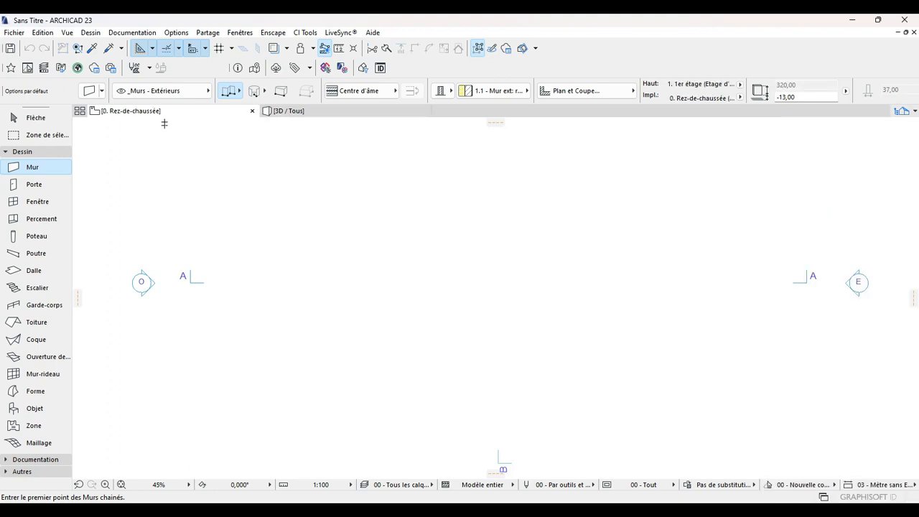
{"action": "right_click", "coordinate": [186, 115]}
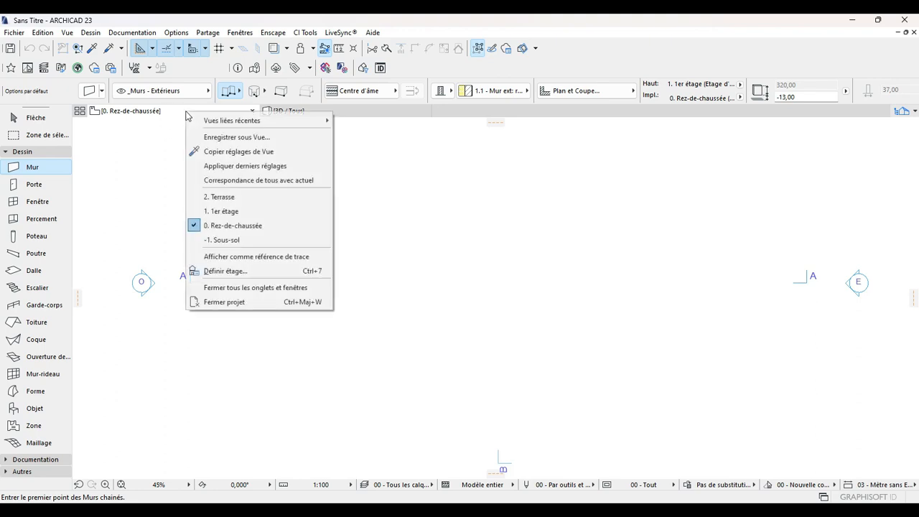
{"action": "left_click", "coordinate": [247, 228]}
- Leave the Wall tool and examine the section marks of Coupe BB and Coupe AA in the floor plan
{"action": "scroll", "coordinate": [421, 320], "scroll_direction": "down", "scroll_amount": 3}
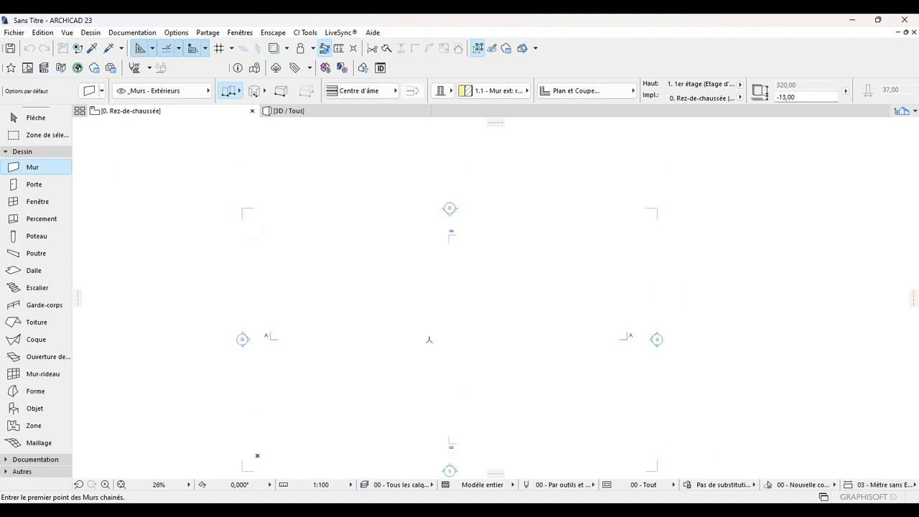
{"action": "scroll", "coordinate": [430, 339], "scroll_direction": "up", "scroll_amount": 3}
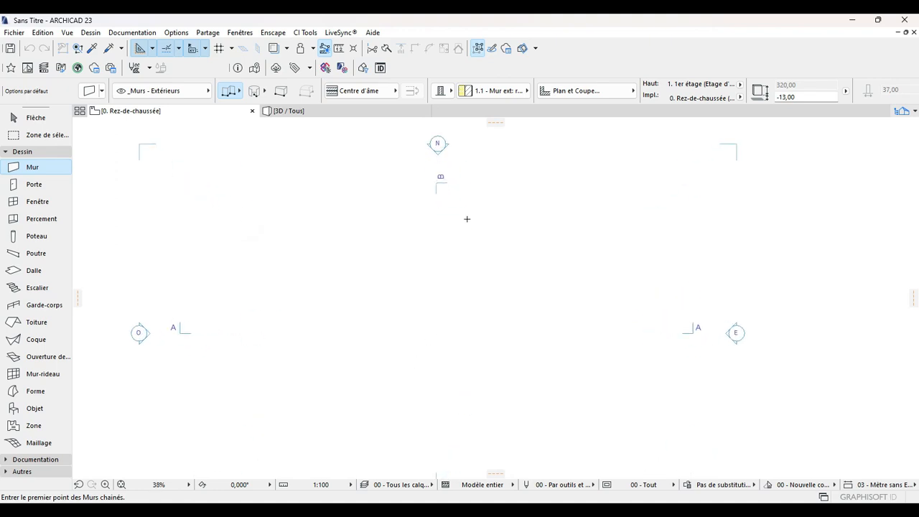
{"action": "scroll", "coordinate": [537, 251], "scroll_direction": "down", "scroll_amount": 3}
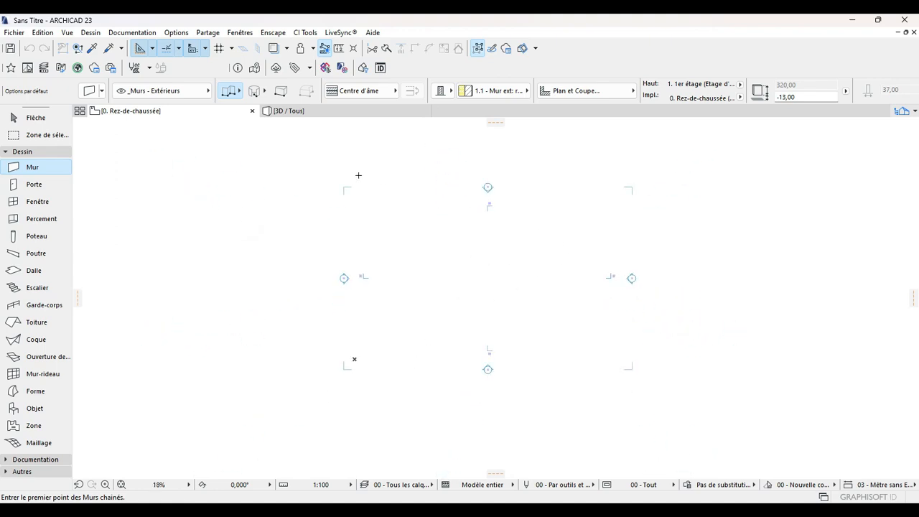
{"action": "middle_click_drag", "start_coordinate": [535, 338], "coordinate": [477, 361]}
{"action": "scroll", "coordinate": [471, 323], "scroll_direction": "up", "scroll_amount": 2}
{"action": "key", "text": "Escape"}
{"action": "scroll", "coordinate": [406, 186], "scroll_direction": "up", "scroll_amount": 2}
{"action": "left_click", "coordinate": [416, 167]}
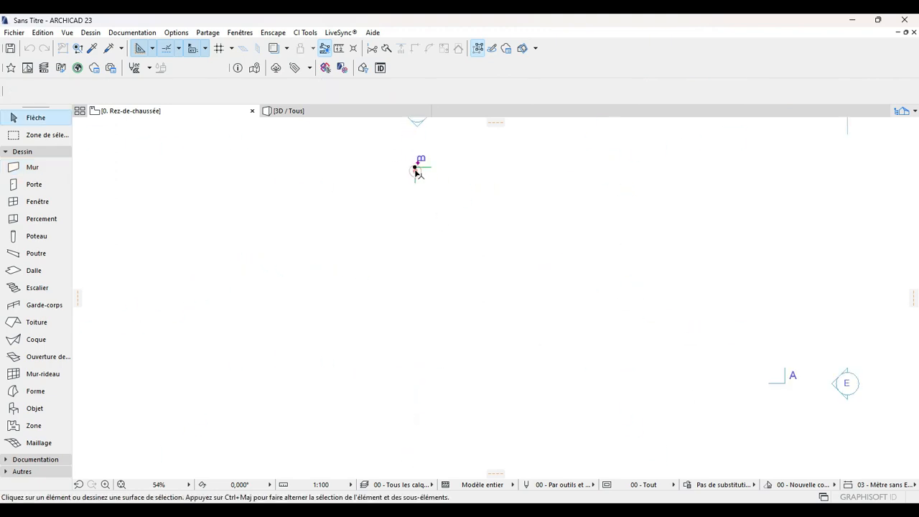
{"action": "scroll", "coordinate": [438, 295], "scroll_direction": "down", "scroll_amount": 3}
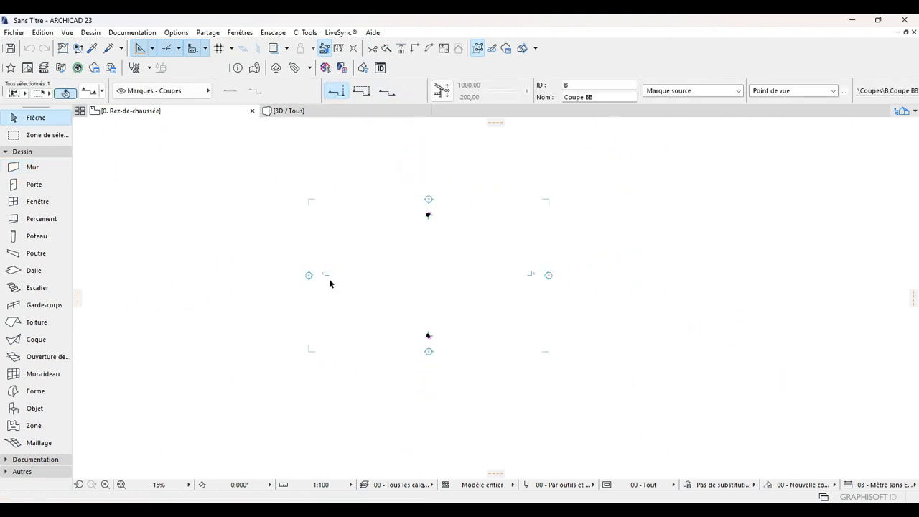
{"action": "scroll", "coordinate": [320, 280], "scroll_direction": "up", "scroll_amount": 5}
{"action": "left_click", "coordinate": [359, 261]}
{"action": "scroll", "coordinate": [396, 262], "scroll_direction": "down", "scroll_amount": 4}
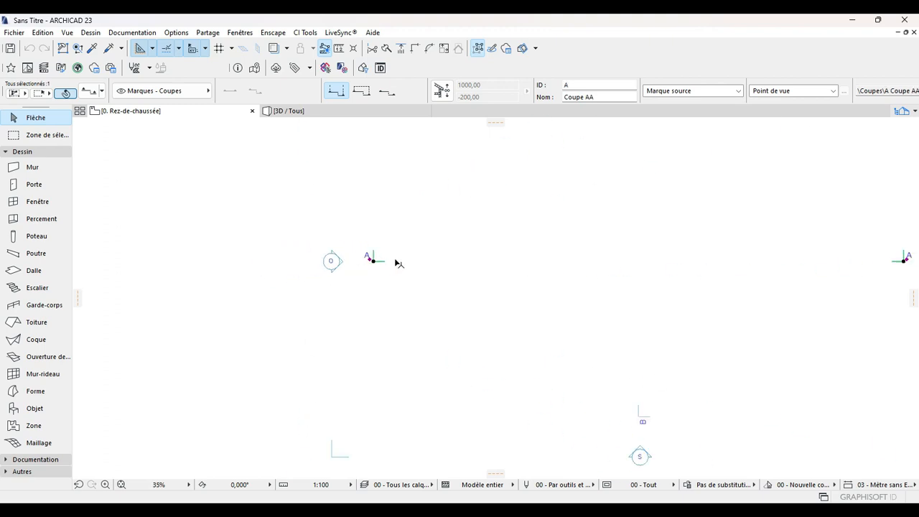
{"action": "scroll", "coordinate": [361, 273], "scroll_direction": "up", "scroll_amount": 5}
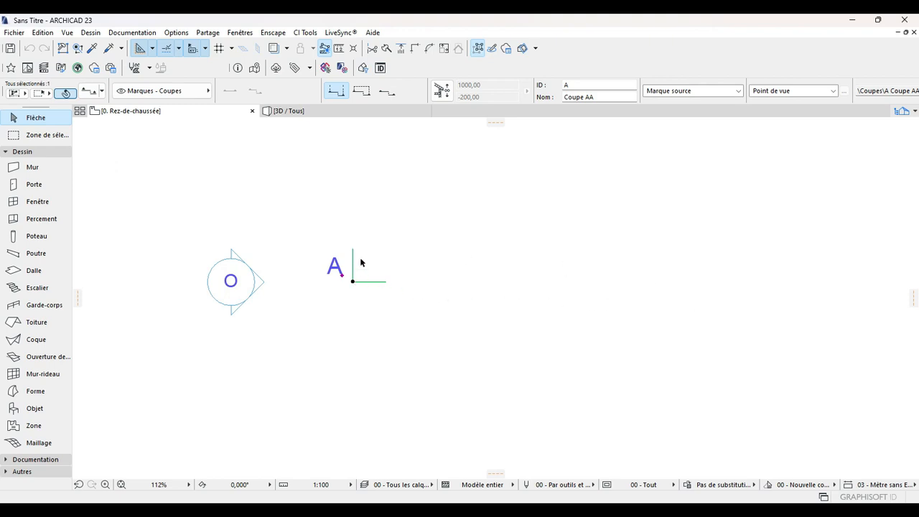
{"action": "left_click", "coordinate": [381, 250]}
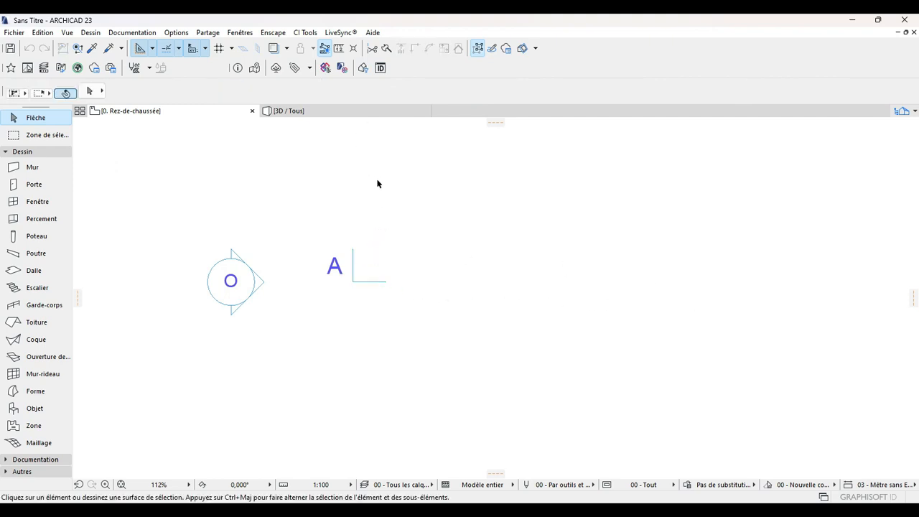
- Examine the four elevation marks of the Ouest, Sud, Nord and Est façades around the plan, leaving nothing selected
{"action": "scroll", "coordinate": [377, 179], "scroll_direction": "down", "scroll_amount": 4}
{"action": "left_click", "coordinate": [334, 245]}
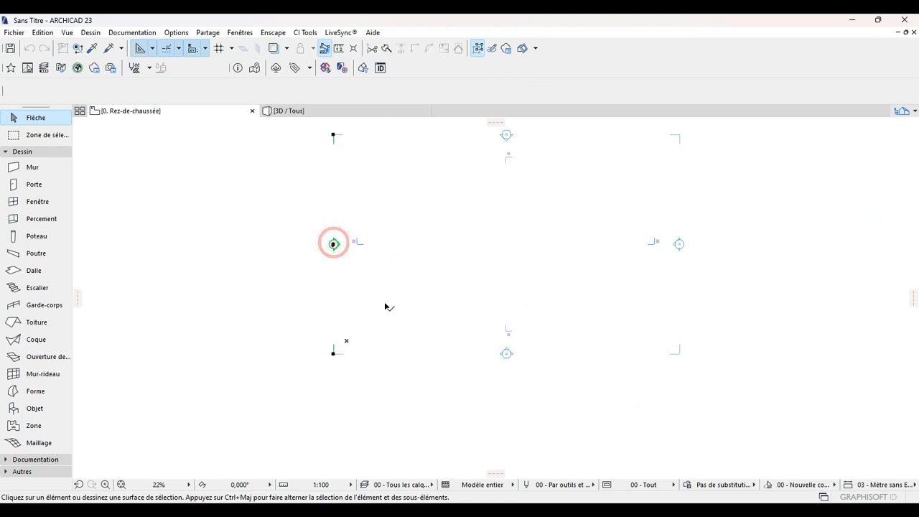
{"action": "left_click", "coordinate": [507, 354]}
{"action": "left_click", "coordinate": [617, 350]}
{"action": "scroll", "coordinate": [568, 302], "scroll_direction": "down", "scroll_amount": 2}
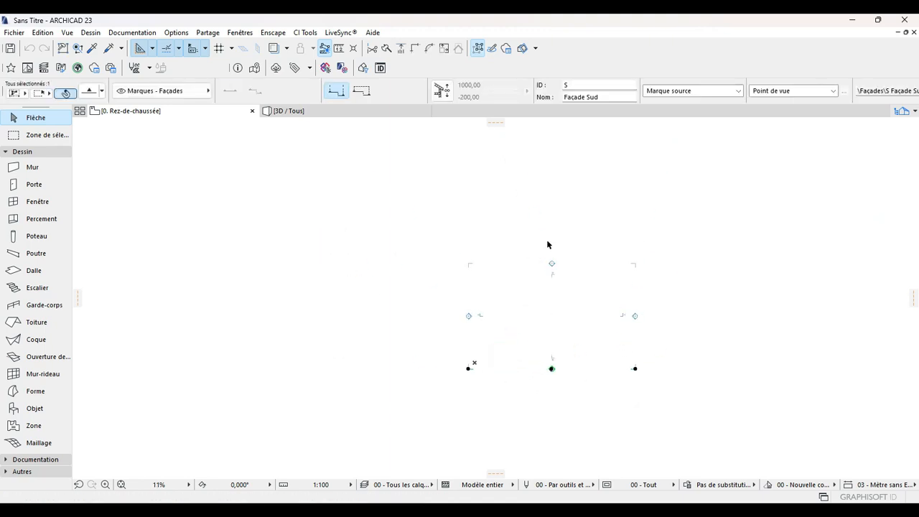
{"action": "scroll", "coordinate": [554, 281], "scroll_direction": "up", "scroll_amount": 5}
{"action": "left_click", "coordinate": [553, 269]}
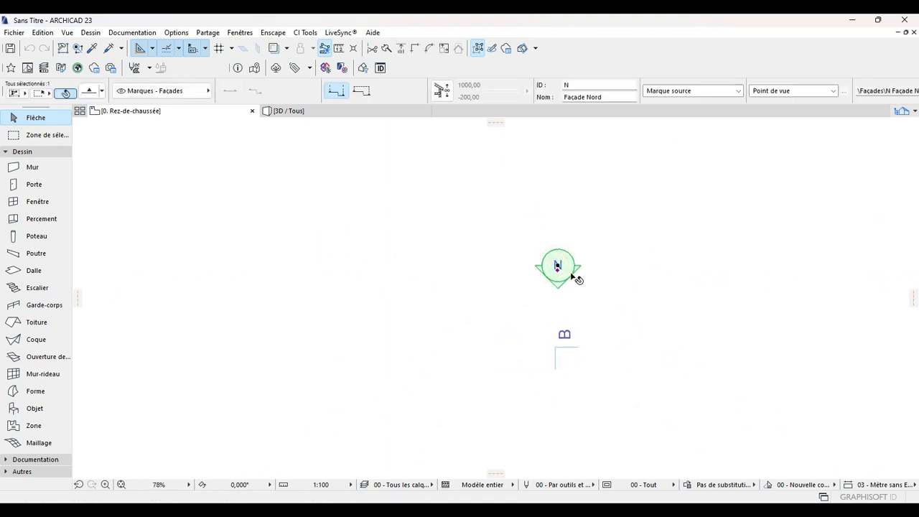
{"action": "scroll", "coordinate": [567, 272], "scroll_direction": "down", "scroll_amount": 3}
{"action": "middle_click_drag", "start_coordinate": [552, 243], "coordinate": [544, 234]}
{"action": "scroll", "coordinate": [560, 388], "scroll_direction": "down", "scroll_amount": 2}
{"action": "middle_click_drag", "start_coordinate": [549, 355], "coordinate": [515, 249]}
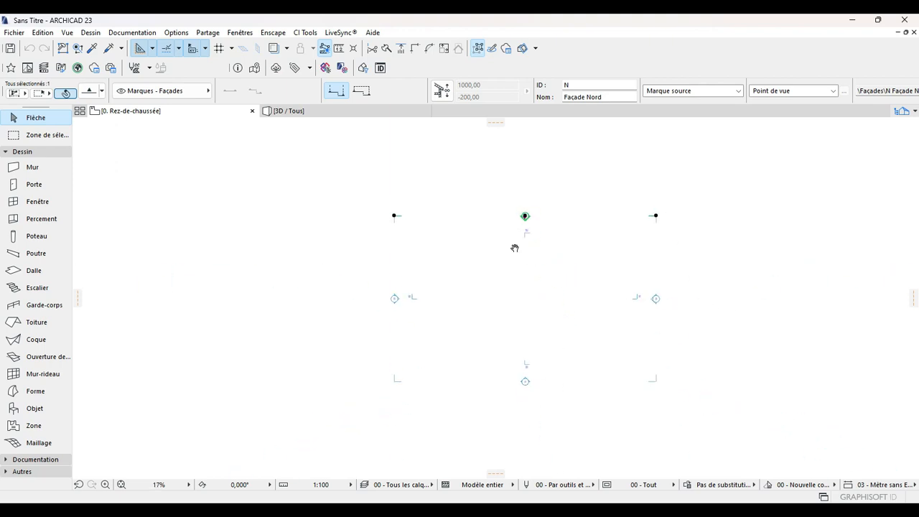
{"action": "scroll", "coordinate": [534, 437], "scroll_direction": "up", "scroll_amount": 1}
{"action": "middle_click_drag", "start_coordinate": [535, 436], "coordinate": [533, 415]}
{"action": "scroll", "coordinate": [533, 415], "scroll_direction": "up", "scroll_amount": 2}
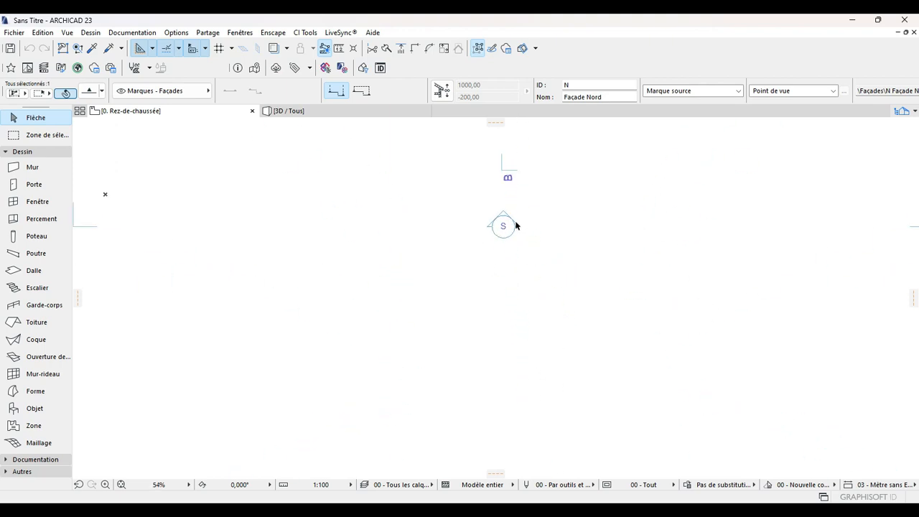
{"action": "scroll", "coordinate": [517, 226], "scroll_direction": "down", "scroll_amount": 2}
{"action": "mouse_move", "coordinate": [525, 263]}
{"action": "middle_mouse_down"}
{"action": "mouse_move", "coordinate": [525, 287]}
{"action": "mouse_move", "coordinate": [614, 489]}
{"action": "middle_mouse_up"}
{"action": "scroll", "coordinate": [438, 349], "scroll_direction": "up", "scroll_amount": 4}
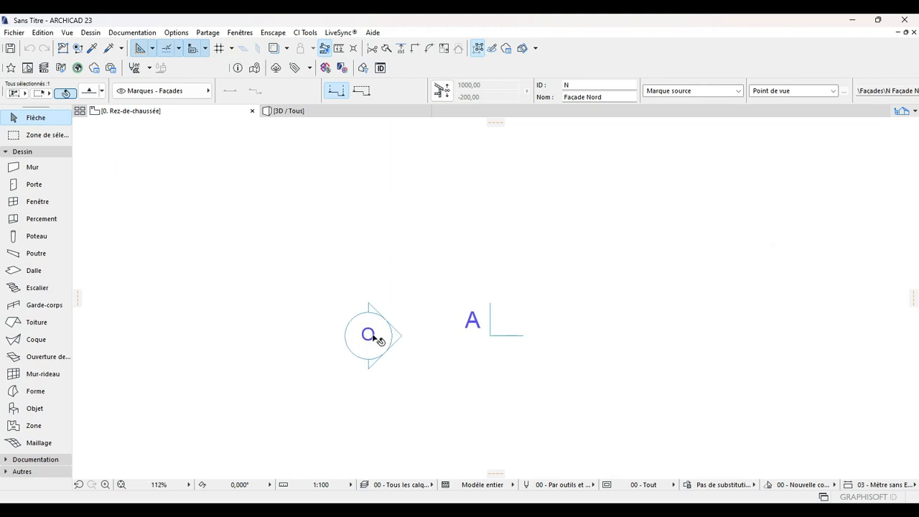
{"action": "scroll", "coordinate": [431, 323], "scroll_direction": "down", "scroll_amount": 3}
{"action": "middle_click_drag", "start_coordinate": [601, 339], "coordinate": [386, 291]}
{"action": "scroll", "coordinate": [387, 292], "scroll_direction": "down", "scroll_amount": 1}
{"action": "scroll", "coordinate": [574, 289], "scroll_direction": "up", "scroll_amount": 4}
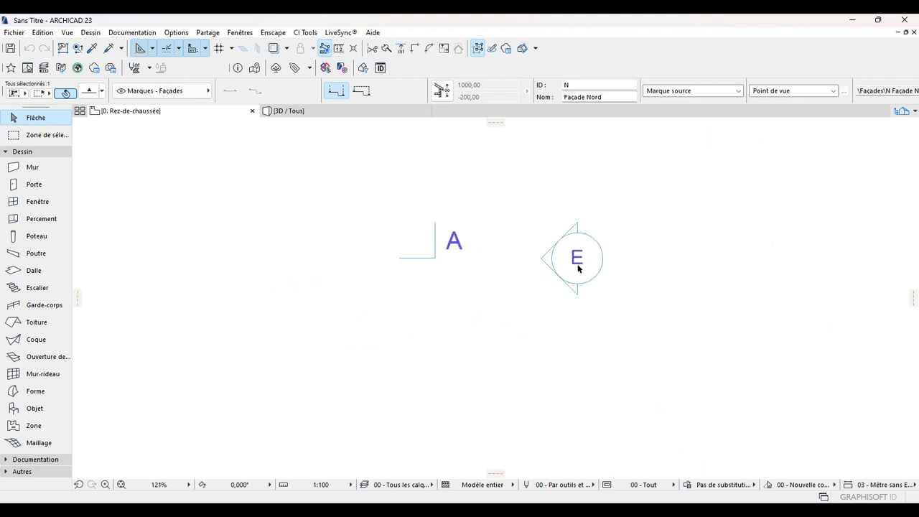
{"action": "scroll", "coordinate": [578, 264], "scroll_direction": "down", "scroll_amount": 2}
{"action": "scroll", "coordinate": [433, 269], "scroll_direction": "down", "scroll_amount": 2}
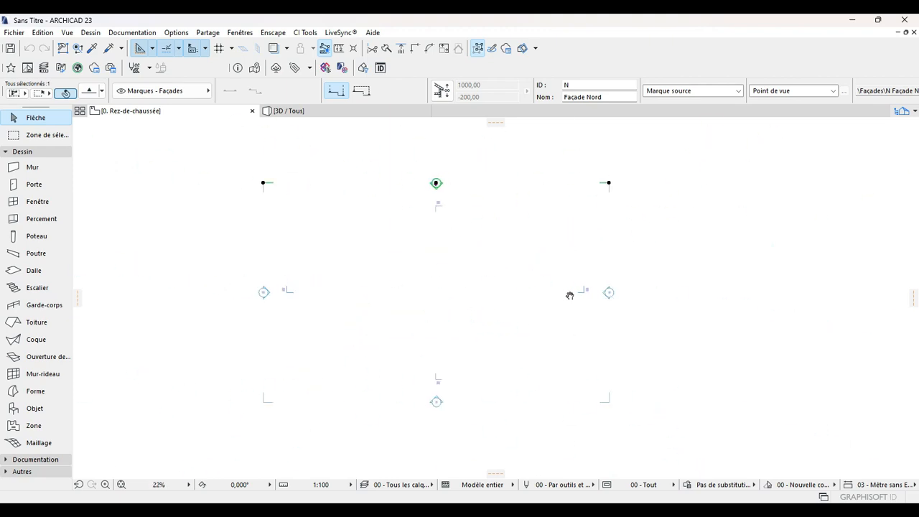
{"action": "left_click", "coordinate": [429, 254]}
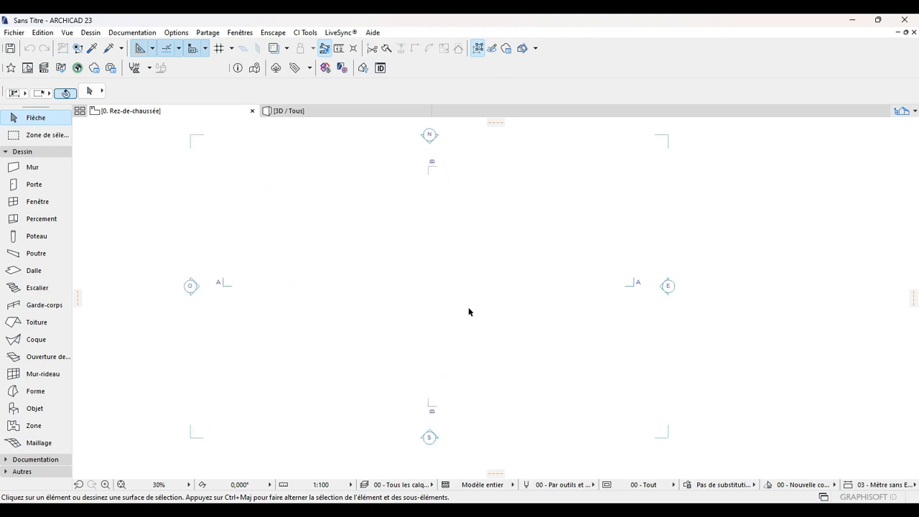
{"action": "scroll", "coordinate": [471, 311], "scroll_direction": "up", "scroll_amount": 2}
{"action": "scroll", "coordinate": [496, 281], "scroll_direction": "down", "scroll_amount": 3}
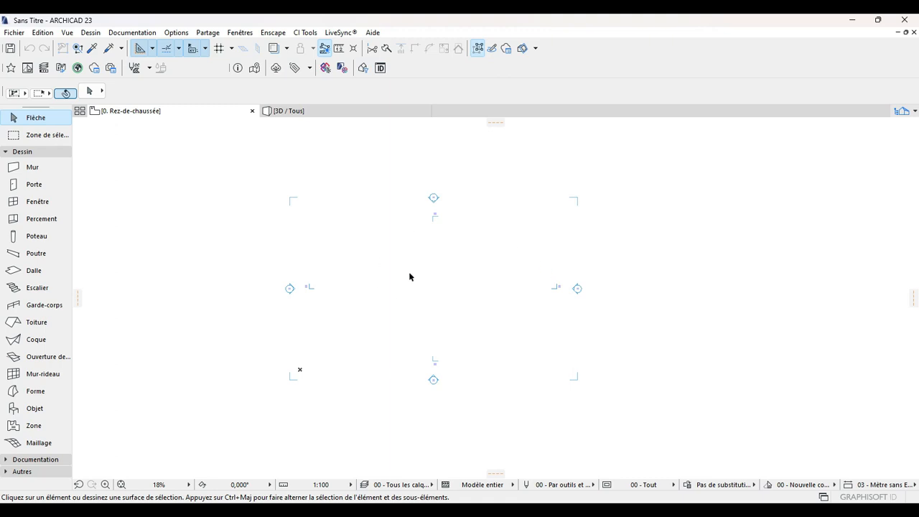
{"action": "scroll", "coordinate": [433, 231], "scroll_direction": "down", "scroll_amount": 2}
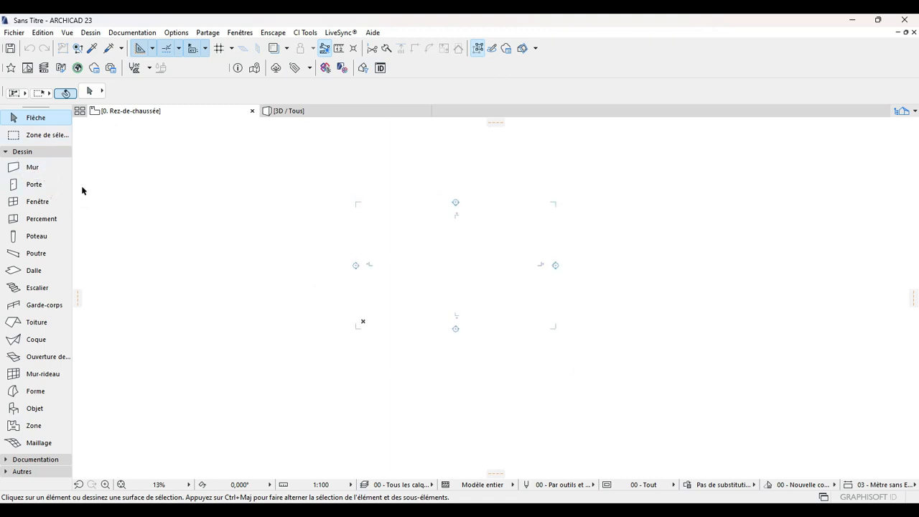
{"action": "scroll", "coordinate": [456, 292], "scroll_direction": "up", "scroll_amount": 5}
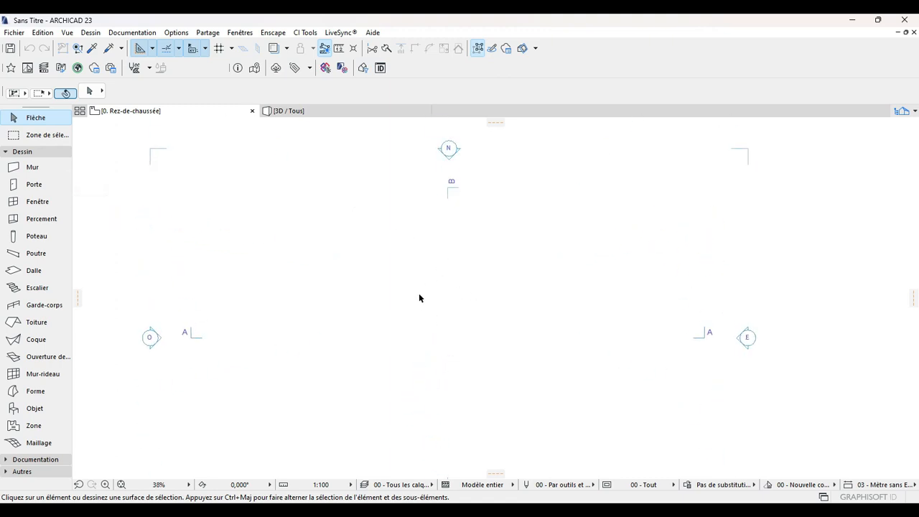
- Start placing an external drawing in the floor plan and browse to the tuto folder on the desktop
{"action": "scroll", "coordinate": [420, 299], "scroll_direction": "down", "scroll_amount": 2}
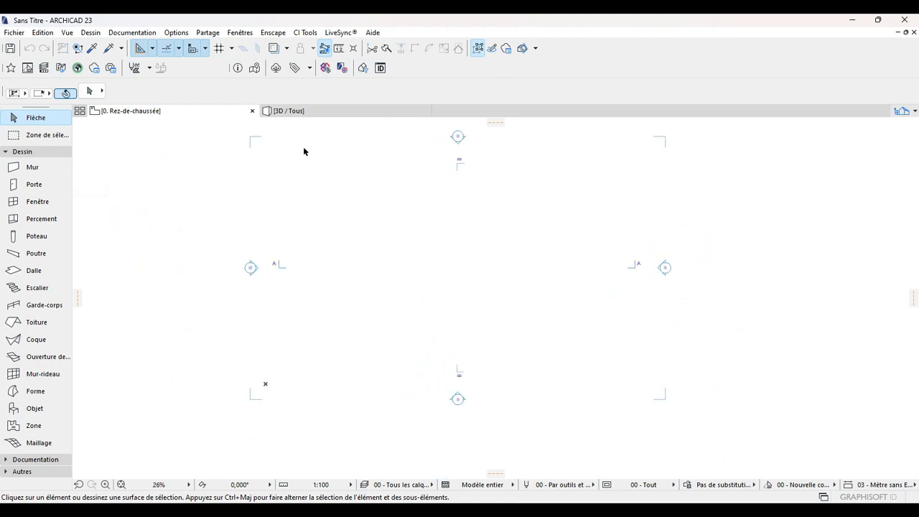
{"action": "left_click", "coordinate": [17, 34]}
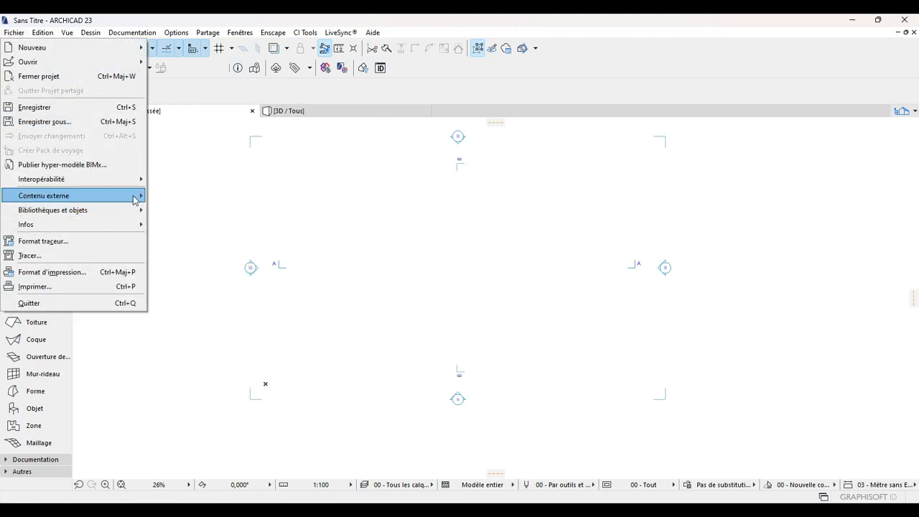
{"action": "mouse_move", "coordinate": [138, 200]}
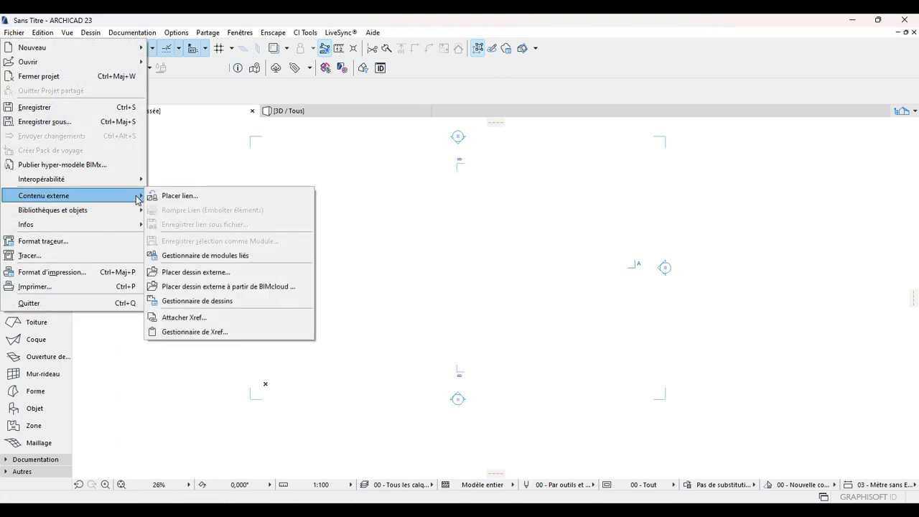
{"action": "left_click", "coordinate": [220, 275]}
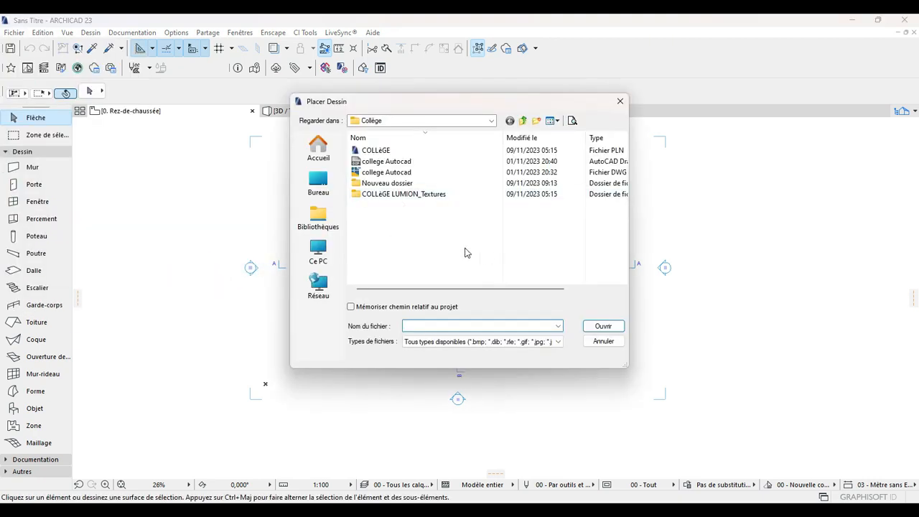
{"action": "left_click", "coordinate": [318, 182]}
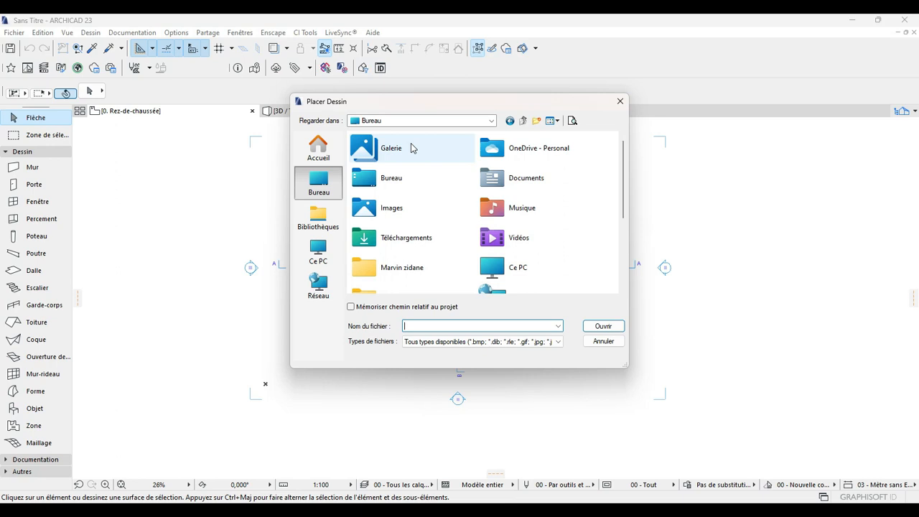
{"action": "double_click", "coordinate": [410, 185]}
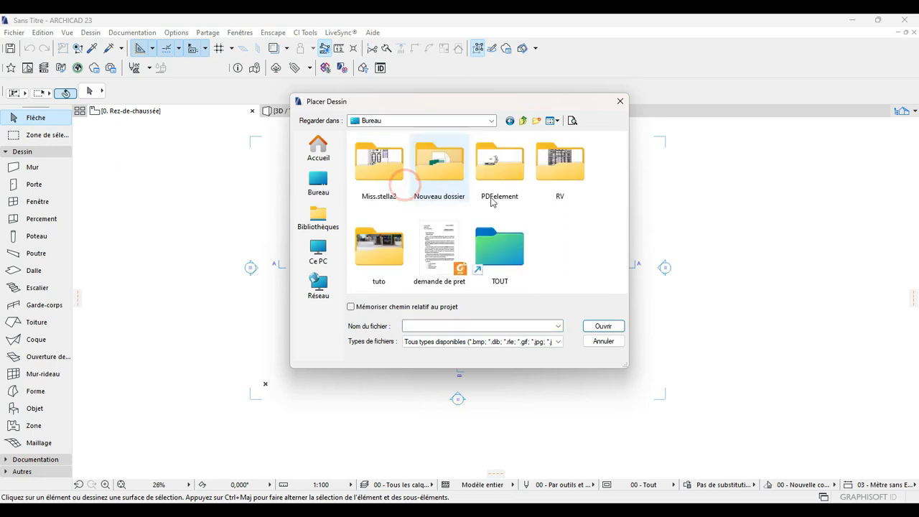
{"action": "double_click", "coordinate": [380, 255]}
- Place the image file 2 on the Rez-de-chaussée plan, roughly at the centre of the four elevation marks
{"action": "left_click", "coordinate": [495, 178]}
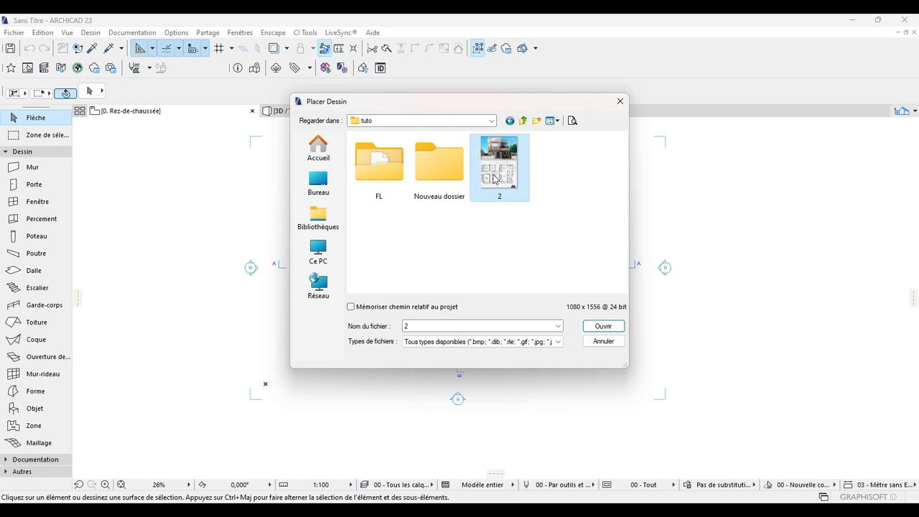
{"action": "left_click", "coordinate": [600, 326]}
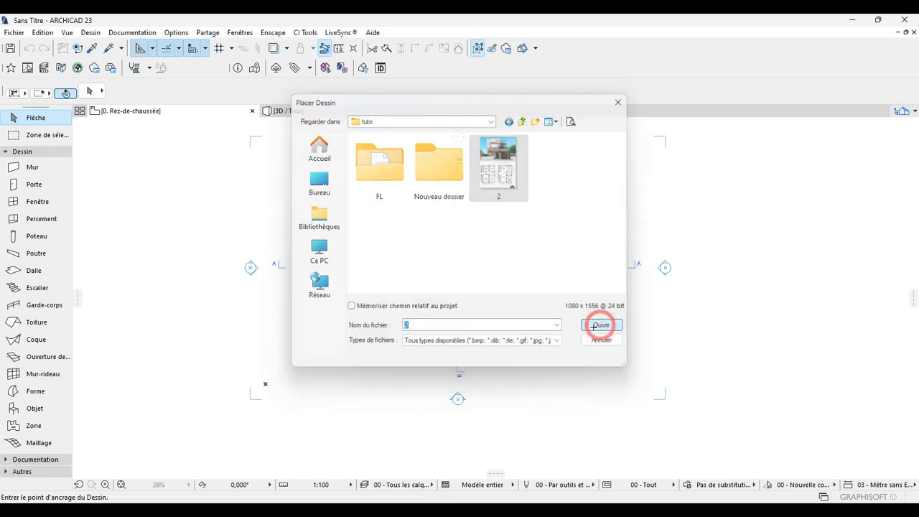
{"action": "left_click", "coordinate": [458, 279]}
{"action": "scroll", "coordinate": [421, 253], "scroll_direction": "down", "scroll_amount": 2}
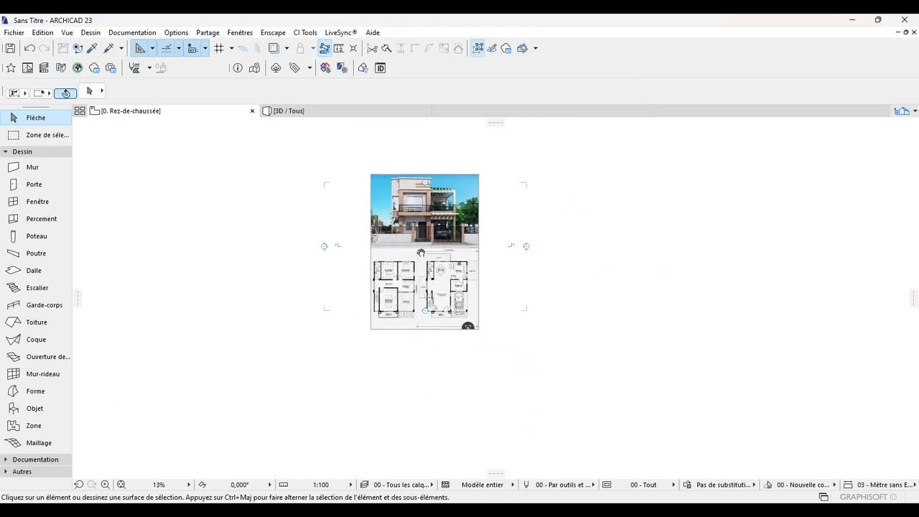
{"action": "scroll", "coordinate": [421, 253], "scroll_direction": "up", "scroll_amount": 2}
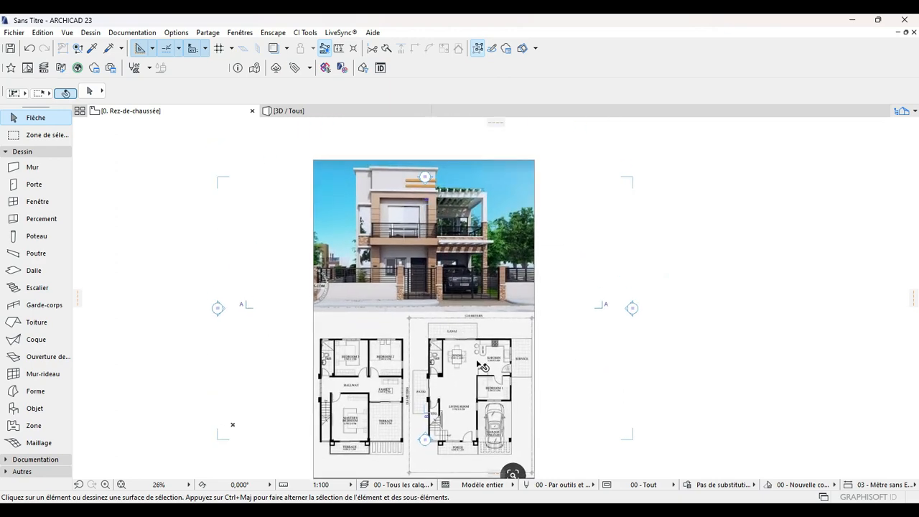
{"action": "scroll", "coordinate": [483, 367], "scroll_direction": "down", "scroll_amount": 1}
{"action": "mouse_move", "coordinate": [459, 225]}
{"action": "middle_mouse_down"}
{"action": "mouse_move", "coordinate": [479, 375]}
{"action": "mouse_move", "coordinate": [468, 308]}
{"action": "middle_mouse_up"}
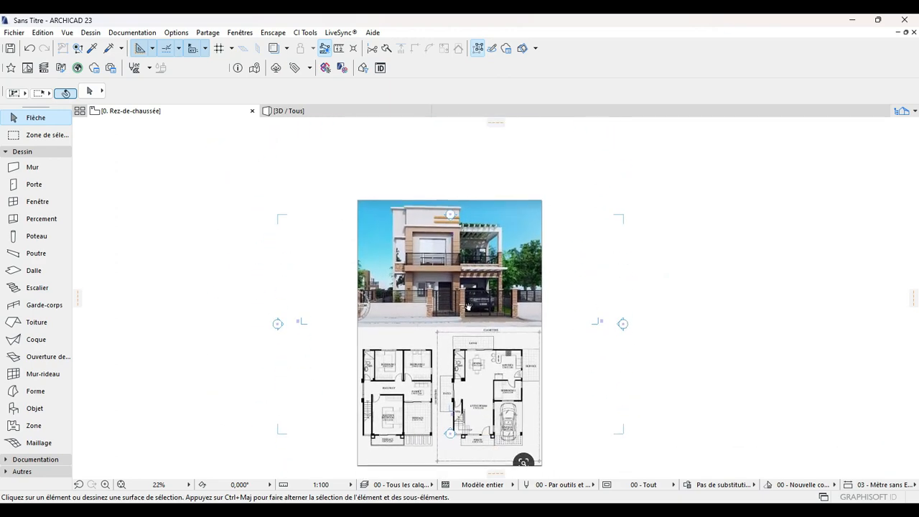
{"action": "scroll", "coordinate": [466, 336], "scroll_direction": "up", "scroll_amount": 1}
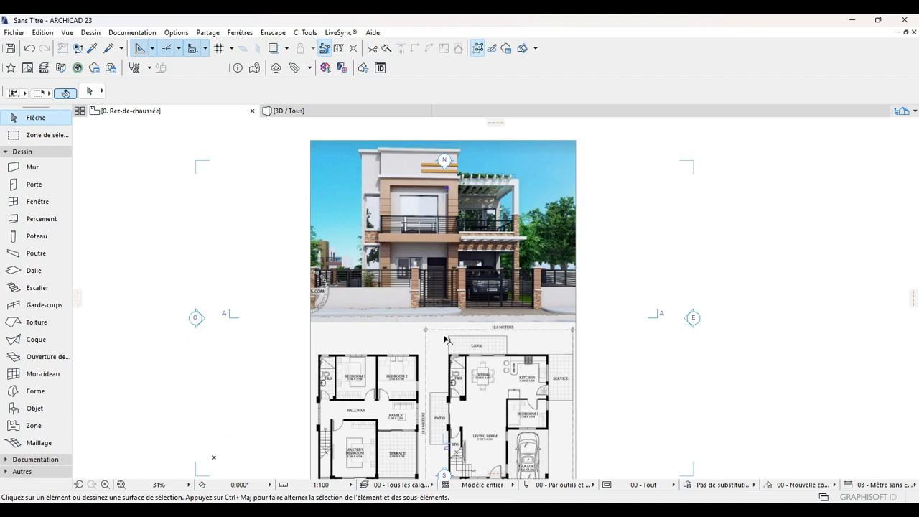
{"action": "scroll", "coordinate": [496, 296], "scroll_direction": "down", "scroll_amount": 1}
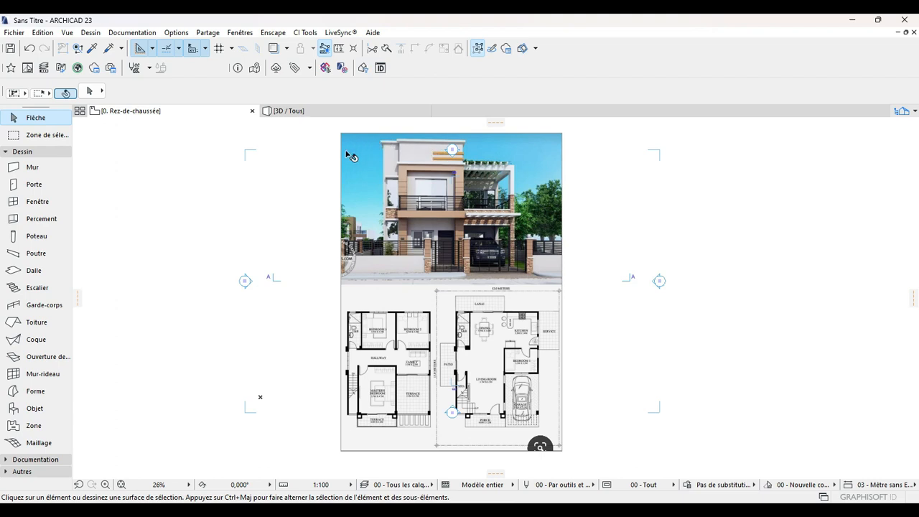
- Save the project as an ARCHICAD project named TUTO AZ in the tuto folder on the desktop
{"action": "left_click", "coordinate": [14, 32]}
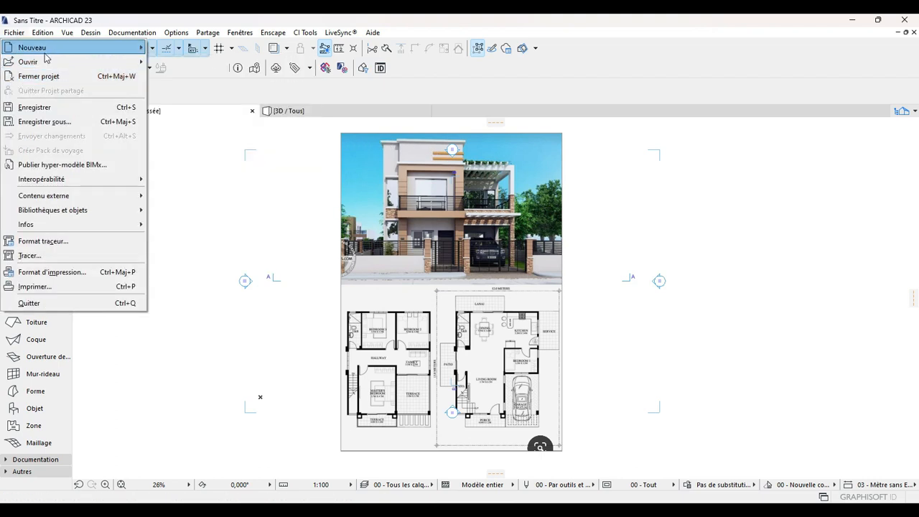
{"action": "left_click", "coordinate": [29, 107]}
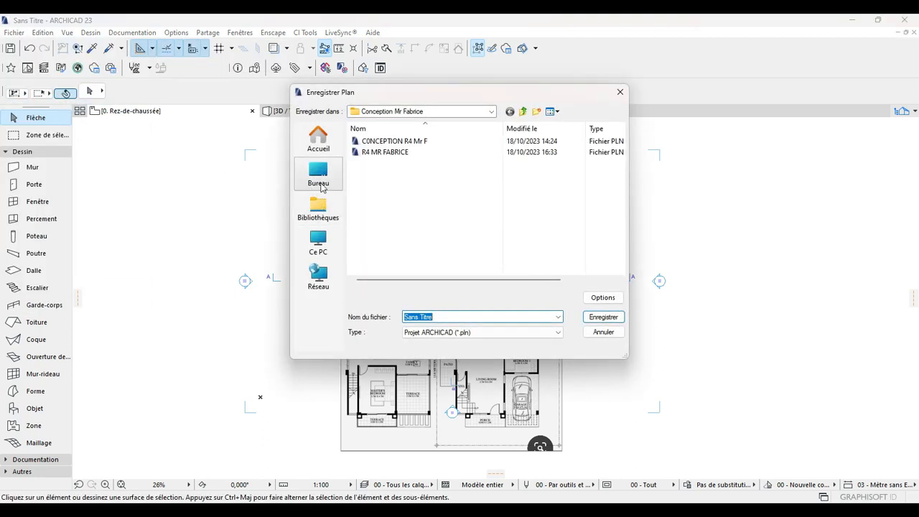
{"action": "left_click", "coordinate": [320, 179]}
{"action": "scroll", "coordinate": [481, 231], "scroll_direction": "down", "scroll_amount": 4}
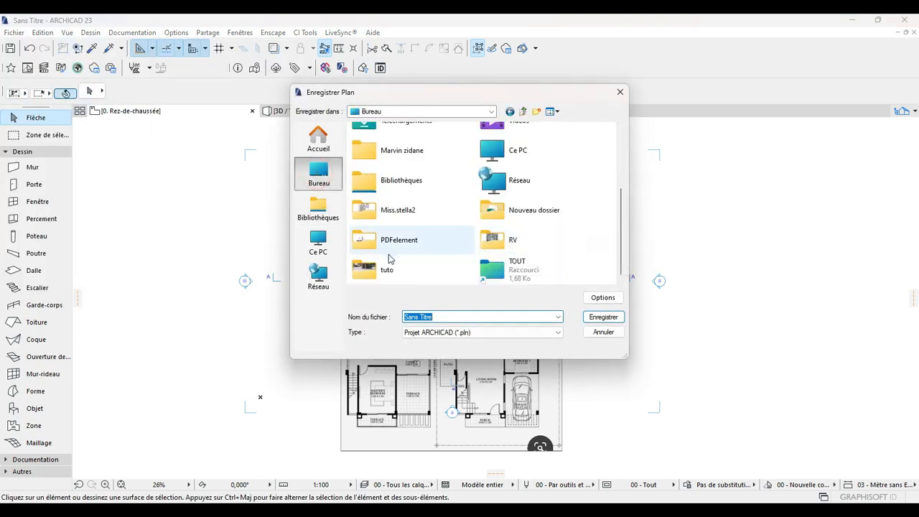
{"action": "double_click", "coordinate": [385, 271]}
{"action": "left_click_drag", "start_coordinate": [441, 314], "coordinate": [376, 318]}
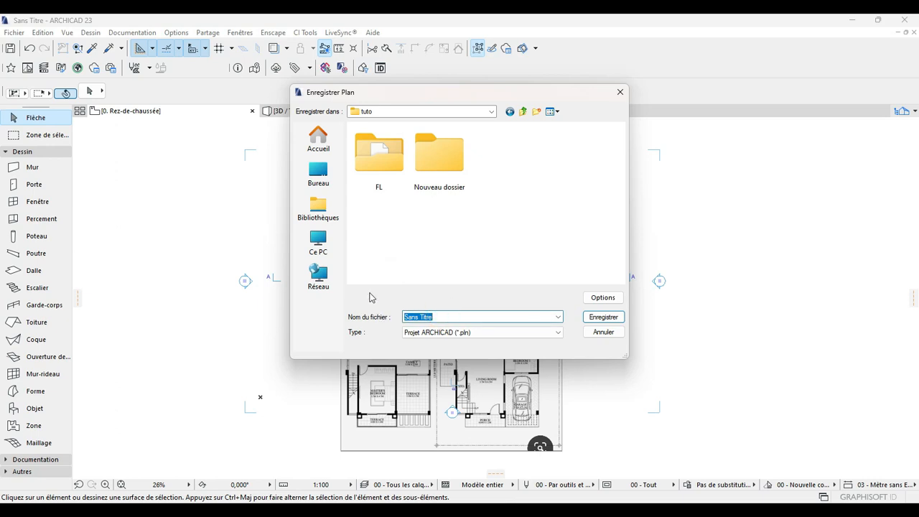
{"action": "type", "text": "TUTO AZ IMPOR"}
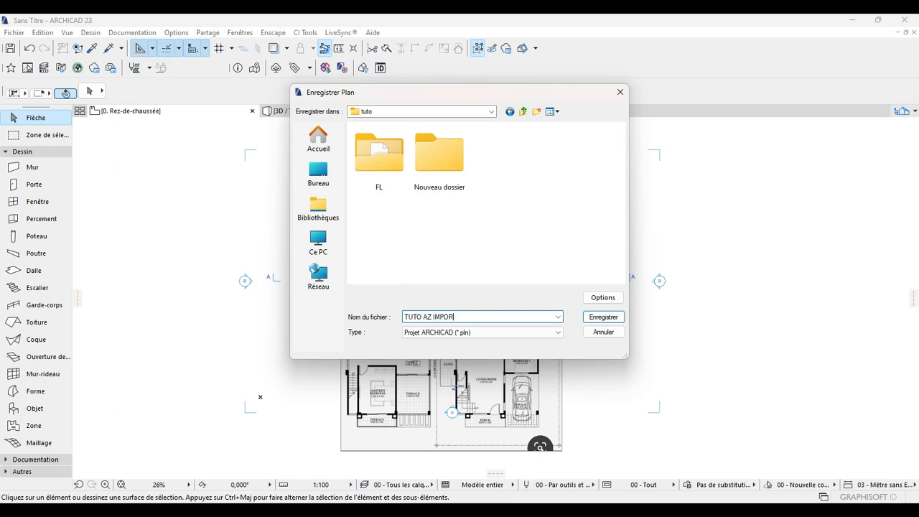
{"action": "key", "text": "BackSpace"}
{"action": "key", "text": "BackSpace"}
{"action": "key", "text": "BackSpace"}
{"action": "key", "text": "BackSpace"}
{"action": "key", "text": "BackSpace"}
{"action": "left_click", "coordinate": [604, 317]}
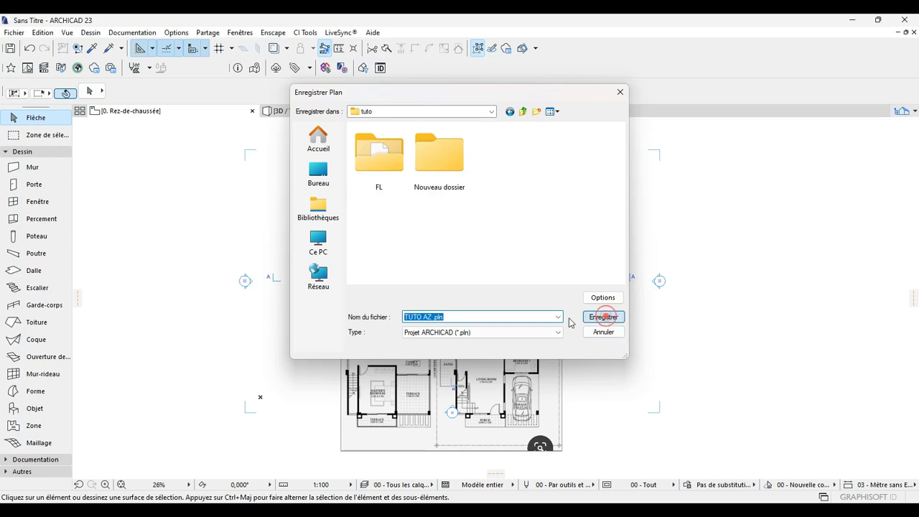
- Examine the placed image's house façade and its two floor plans with their room labels and overall dimensions
{"action": "scroll", "coordinate": [441, 288], "scroll_direction": "down", "scroll_amount": 4}
{"action": "scroll", "coordinate": [408, 278], "scroll_direction": "up", "scroll_amount": 4}
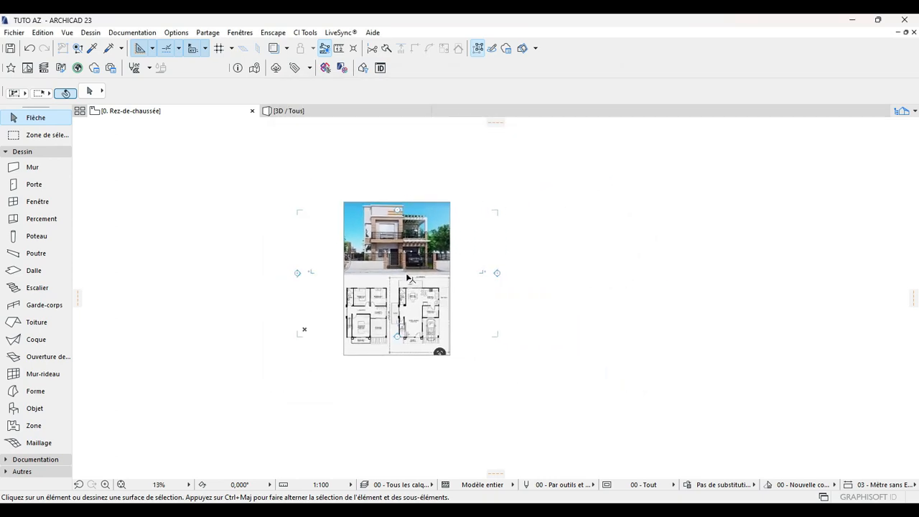
{"action": "scroll", "coordinate": [413, 279], "scroll_direction": "down", "scroll_amount": 2}
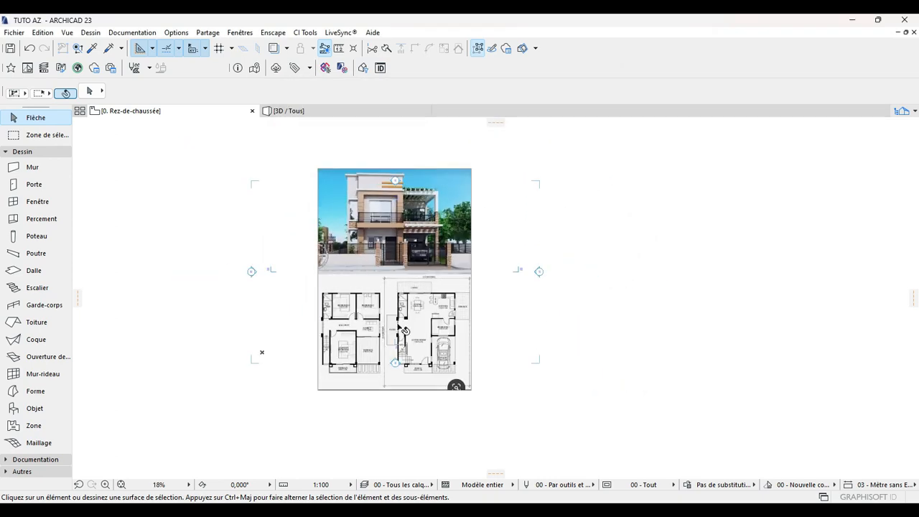
{"action": "middle_click_drag", "start_coordinate": [392, 208], "coordinate": [393, 240]}
{"action": "scroll", "coordinate": [395, 244], "scroll_direction": "up", "scroll_amount": 2}
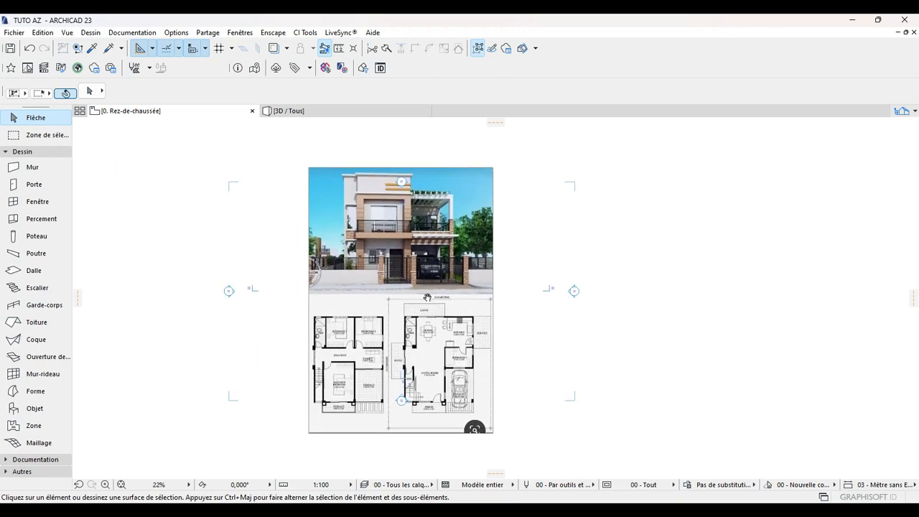
{"action": "middle_click_drag", "start_coordinate": [423, 304], "coordinate": [475, 285]}
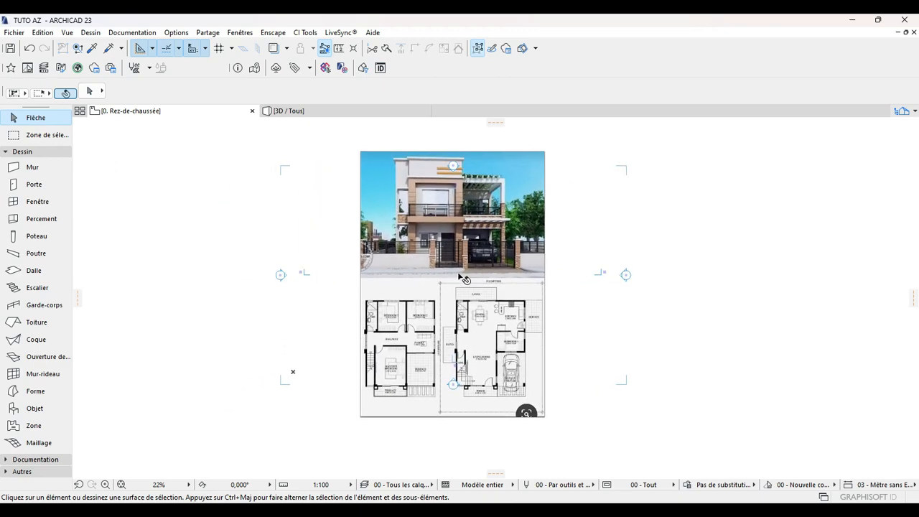
{"action": "scroll", "coordinate": [452, 293], "scroll_direction": "up", "scroll_amount": 1}
{"action": "scroll", "coordinate": [453, 293], "scroll_direction": "up", "scroll_amount": 6}
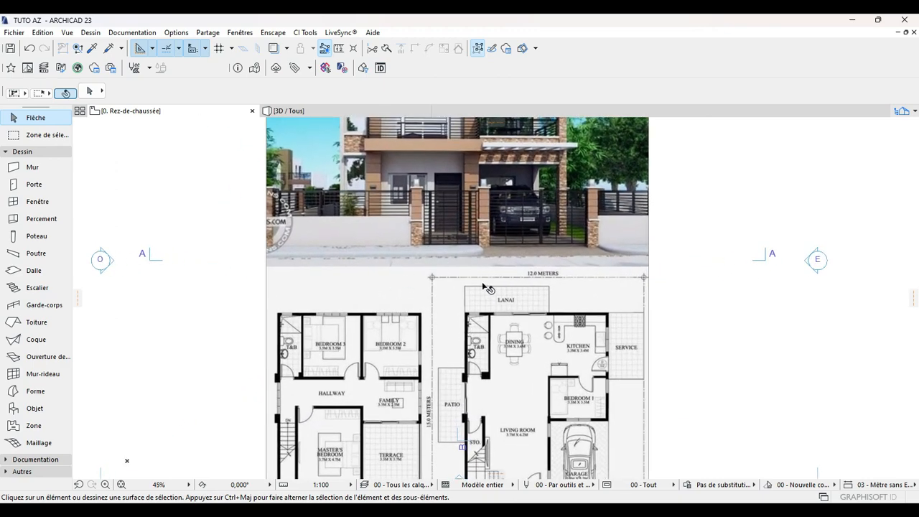
{"action": "scroll", "coordinate": [370, 260], "scroll_direction": "down", "scroll_amount": 6}
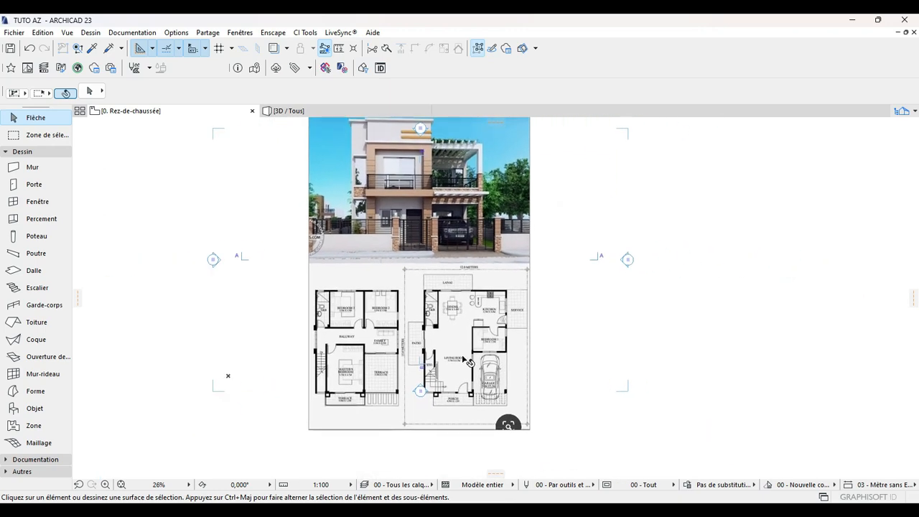
{"action": "scroll", "coordinate": [451, 244], "scroll_direction": "down", "scroll_amount": 5}
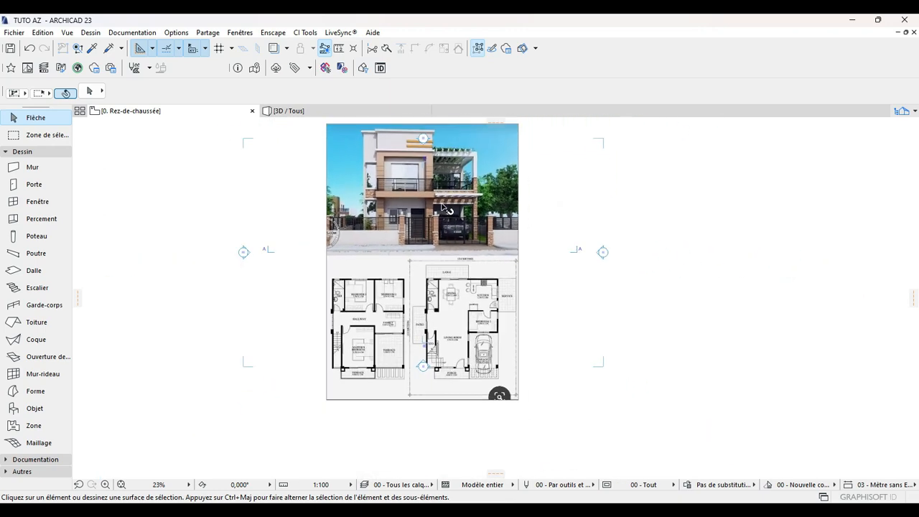